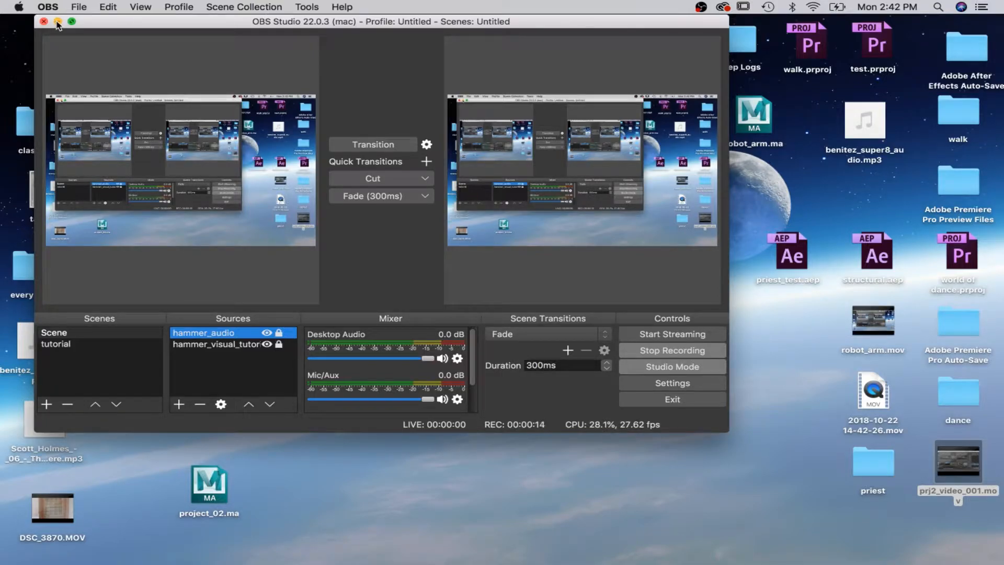
# Minimize the OBS Studio window and launch Maya
pyautogui.click(58, 23)
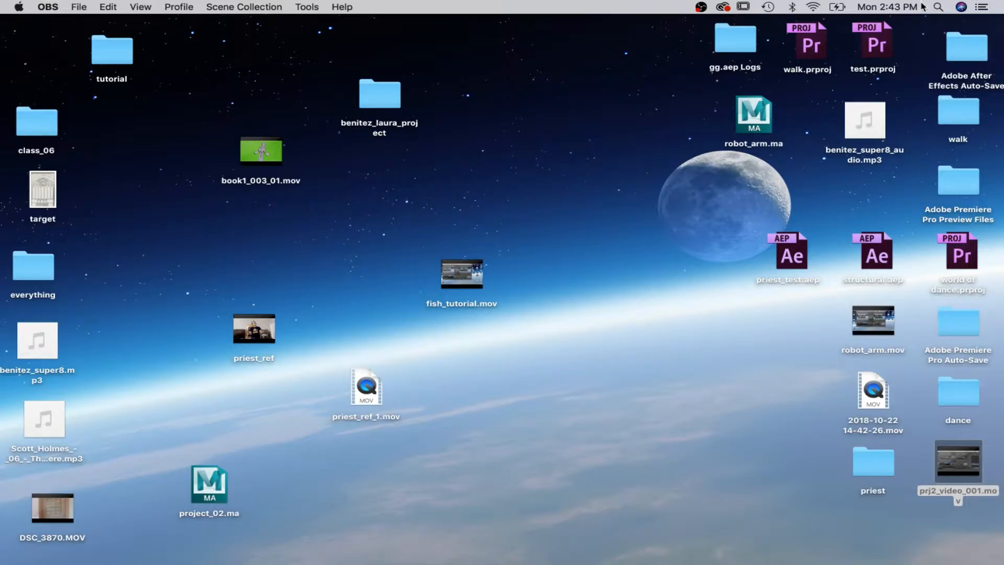
pyautogui.moveTo(852, 142)
pyautogui.moveTo(606, 559)
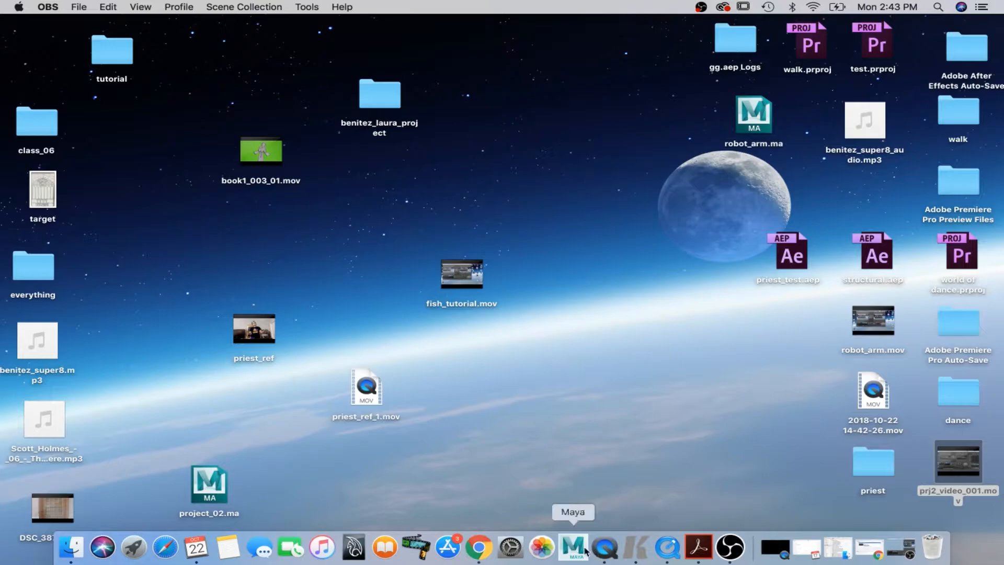
pyautogui.click(573, 549)
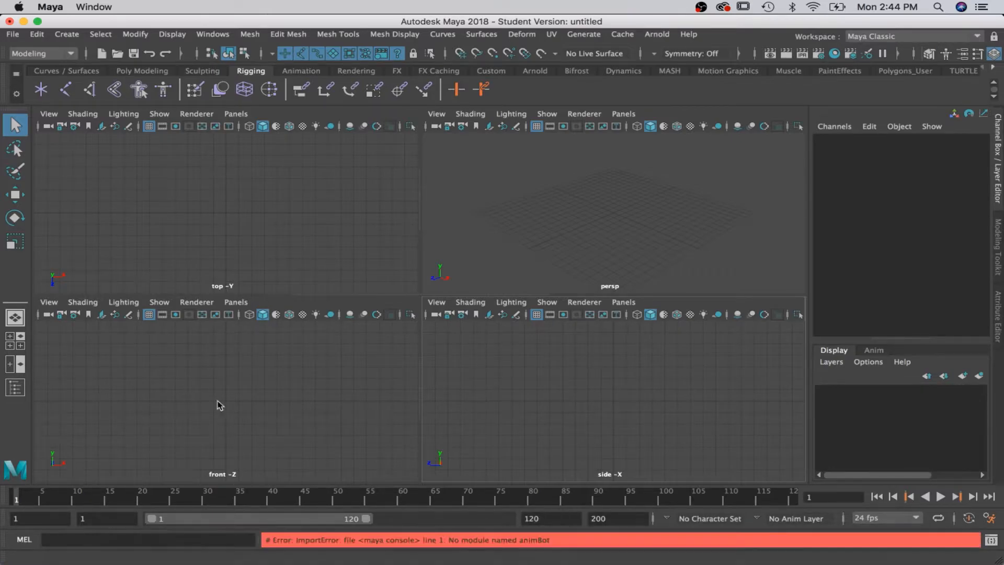
# Set the current Maya project to the character's project folder on the Desktop
pyautogui.click(13, 34)
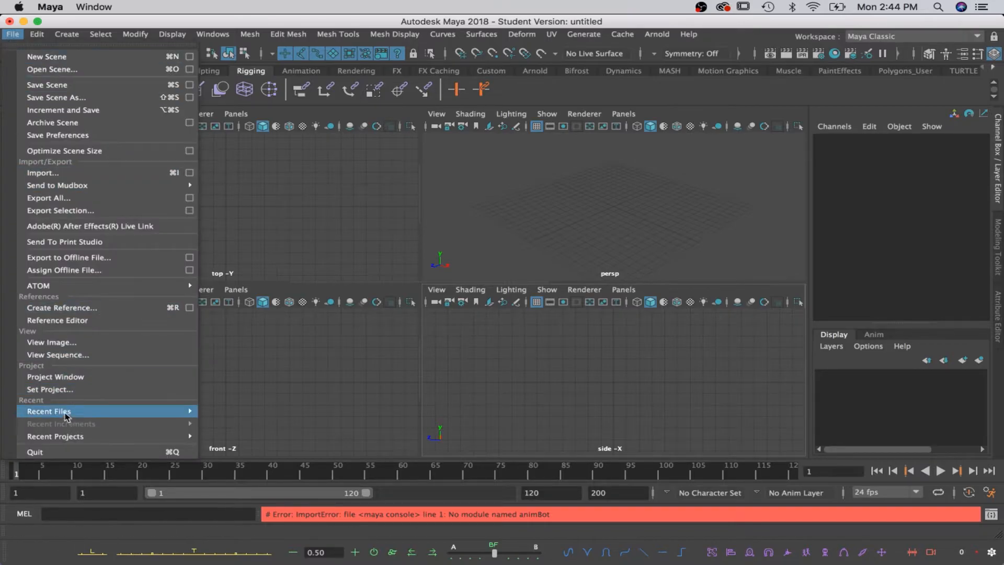
pyautogui.click(64, 391)
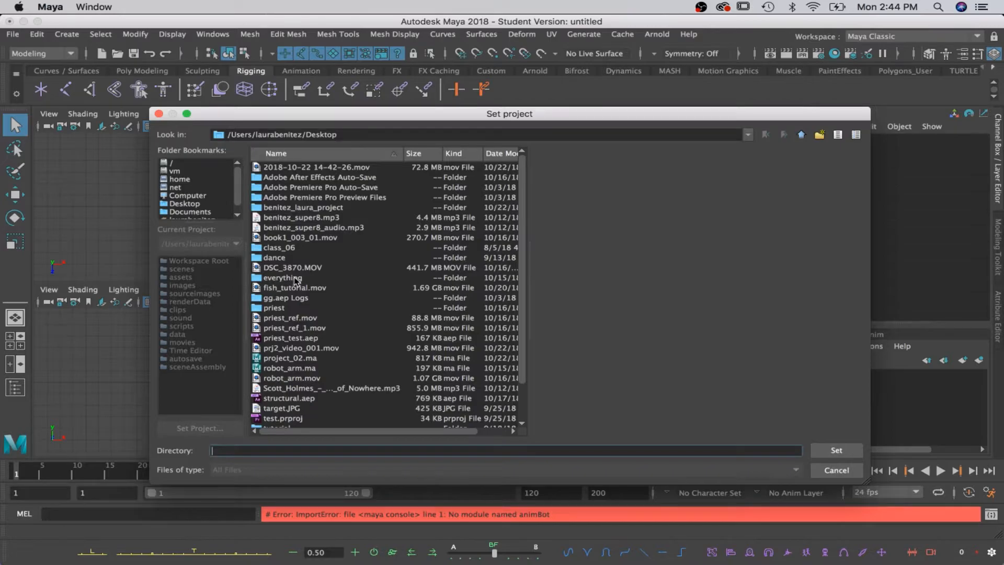
pyautogui.doubleClick(309, 209)
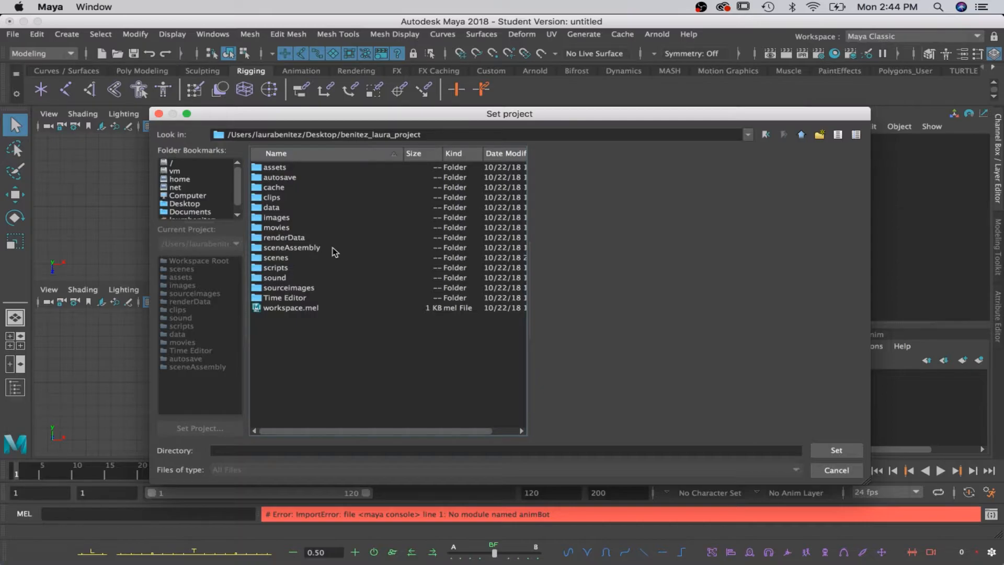
pyautogui.click(828, 451)
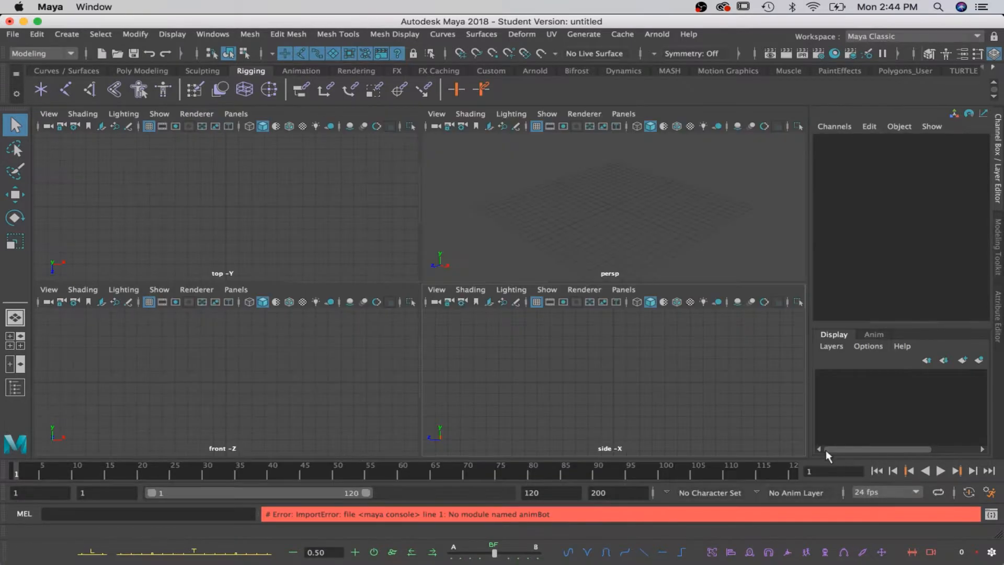
# Open the project02.0002.ma scene from the project's scenes folder, discarding the untitled scene and continuing past the student version notice
pyautogui.click(13, 34)
pyautogui.click(37, 70)
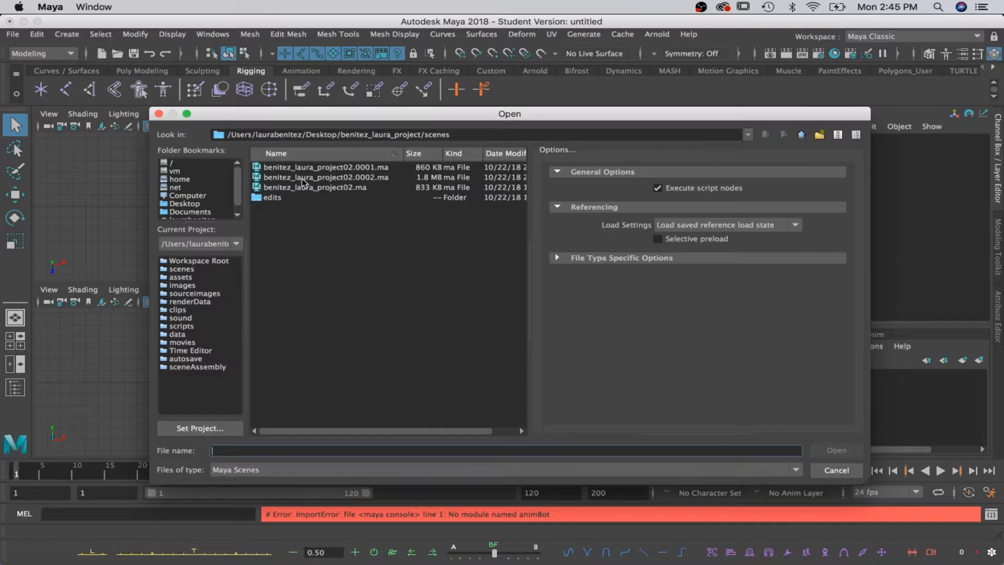
pyautogui.click(372, 178)
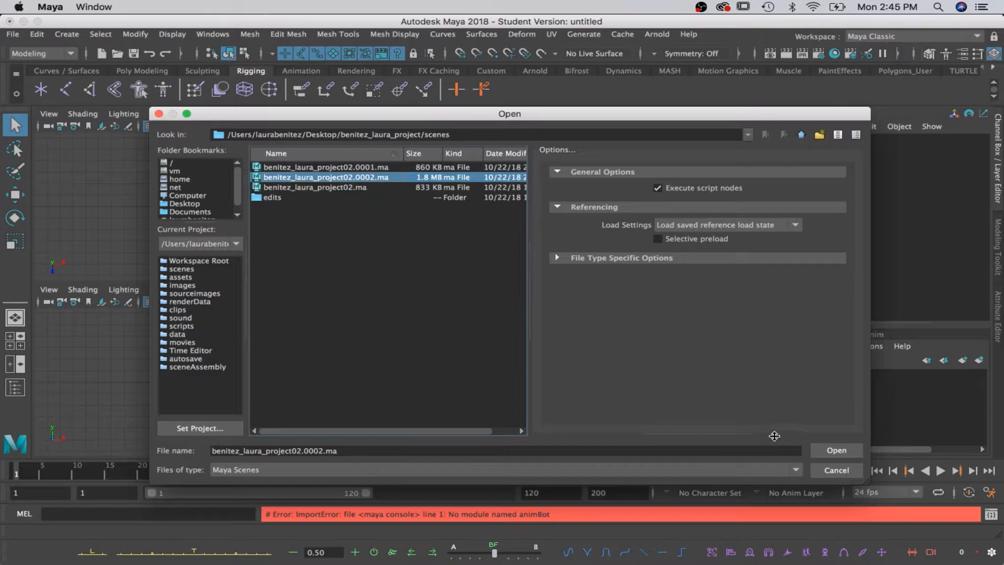
pyautogui.click(835, 451)
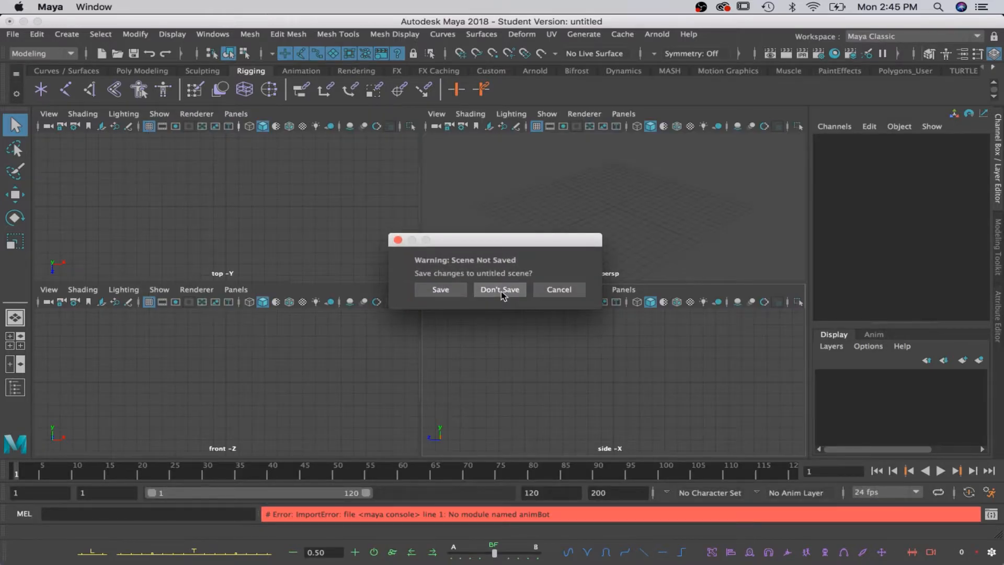
pyautogui.click(500, 289)
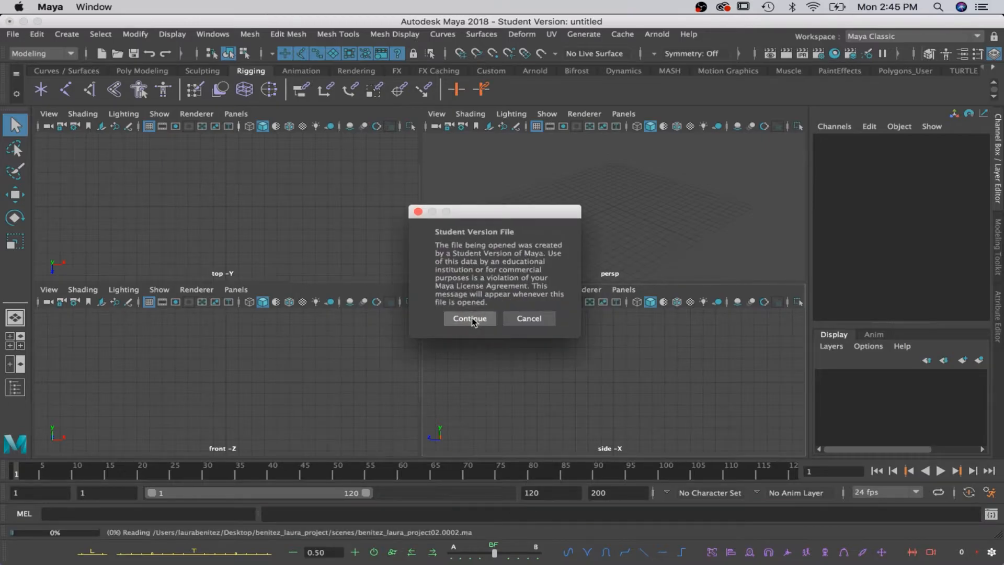
pyautogui.click(473, 320)
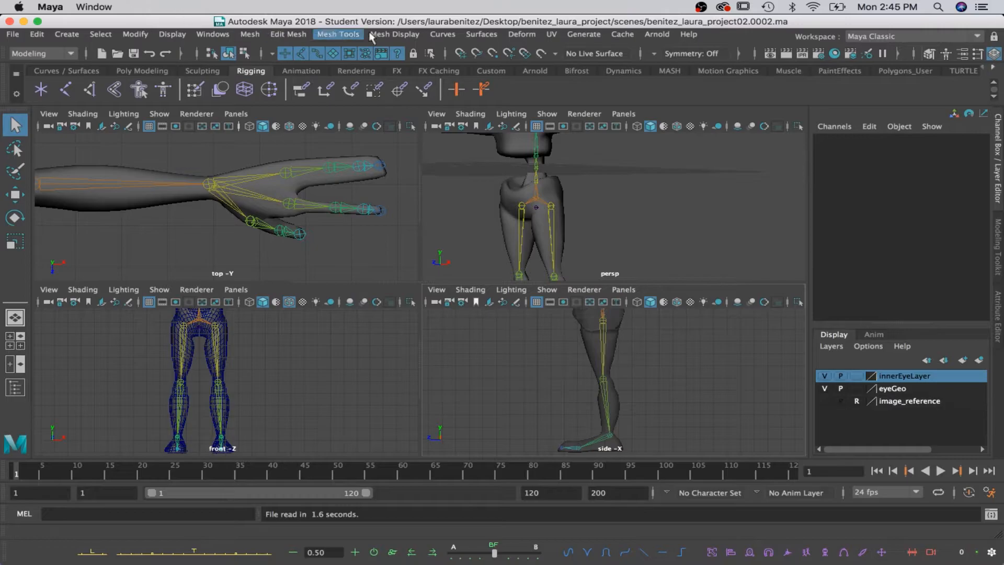
# In an enlarged perspective view, try rotating the character's left hip joint about -44° in Y, and undo the rotation
pyautogui.press('space')
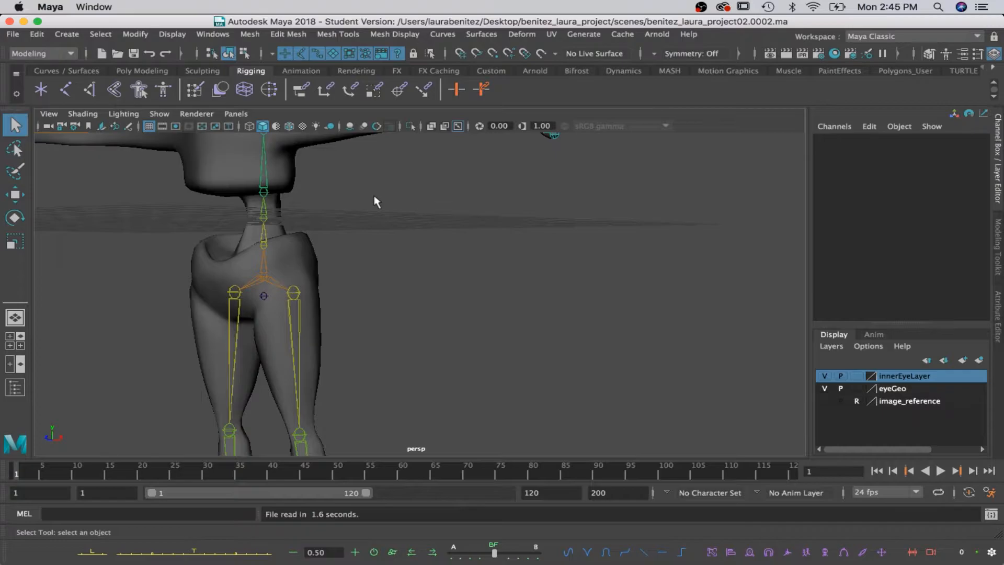
pyautogui.click(295, 291)
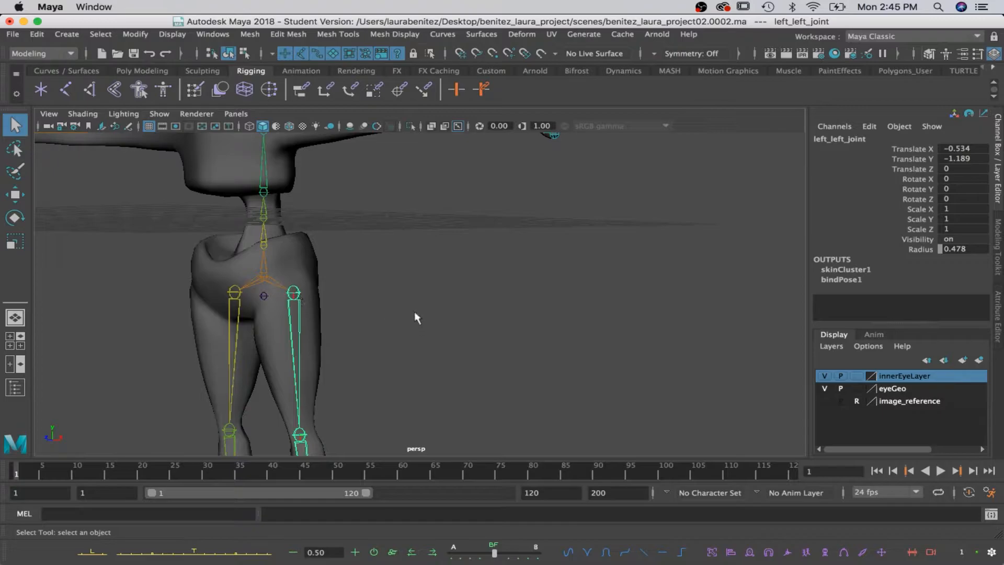
pyautogui.scroll(3, 413, 314)
pyautogui.scroll(-5, 412, 314)
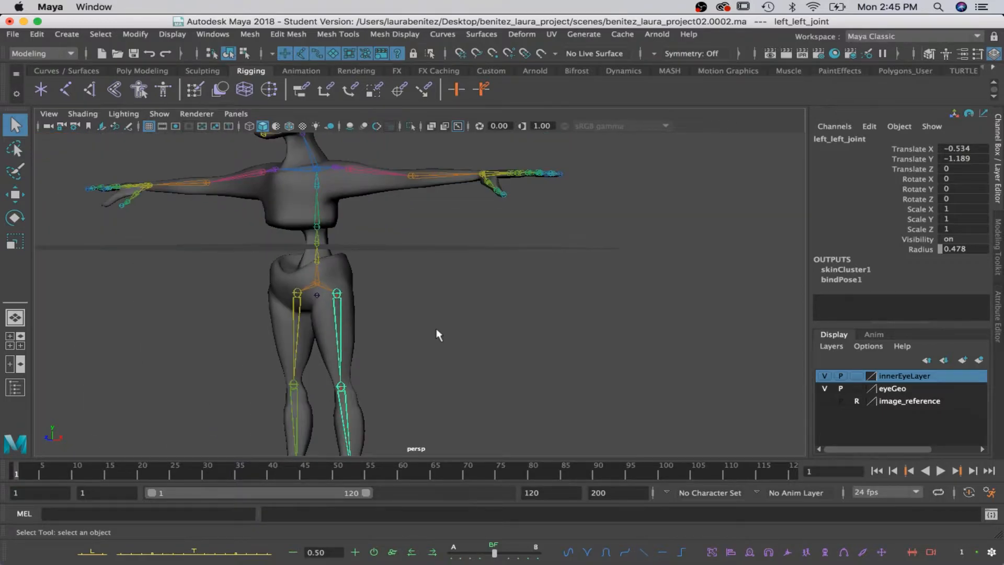
pyautogui.keyDown('alt'); pyautogui.moveTo(435, 335); pyautogui.dragTo(360, 317); pyautogui.keyUp('alt')
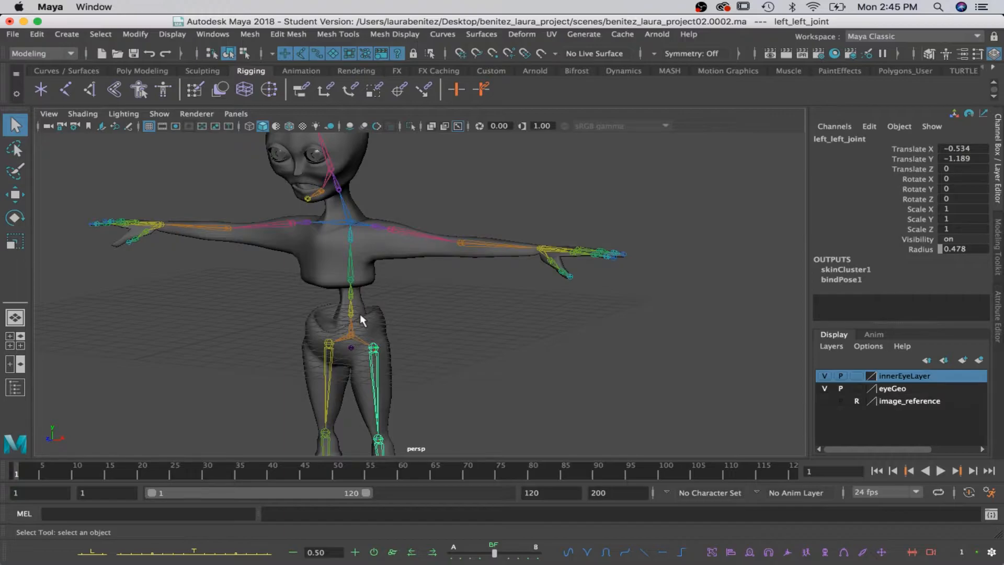
pyautogui.keyDown('alt'); pyautogui.moveTo(435, 323); pyautogui.dragTo(436, 305, button='middle'); pyautogui.keyUp('alt')
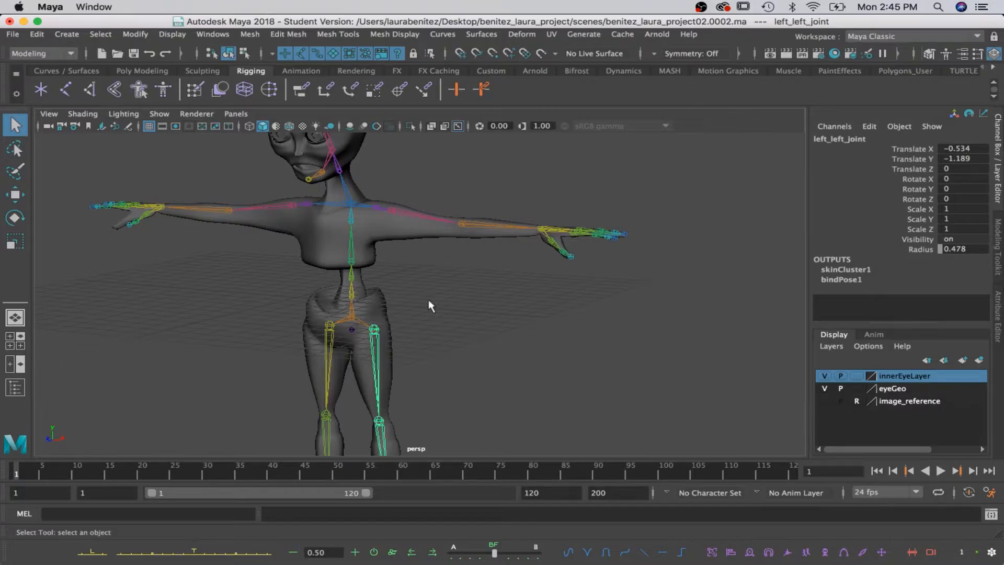
pyautogui.keyDown('alt'); pyautogui.moveTo(432, 332); pyautogui.dragTo(438, 291); pyautogui.keyUp('alt')
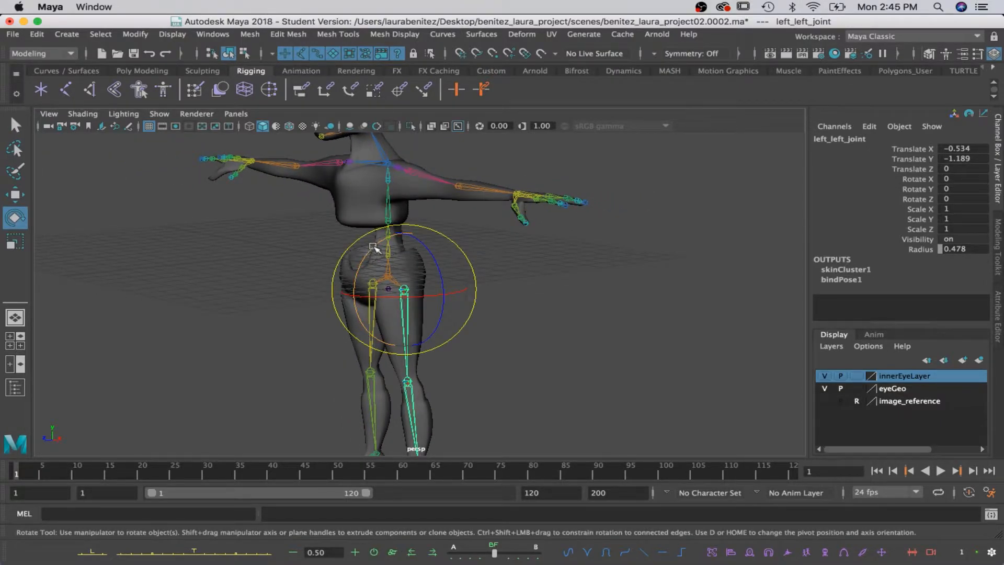
pyautogui.moveTo(373, 247); pyautogui.dragTo(442, 261)
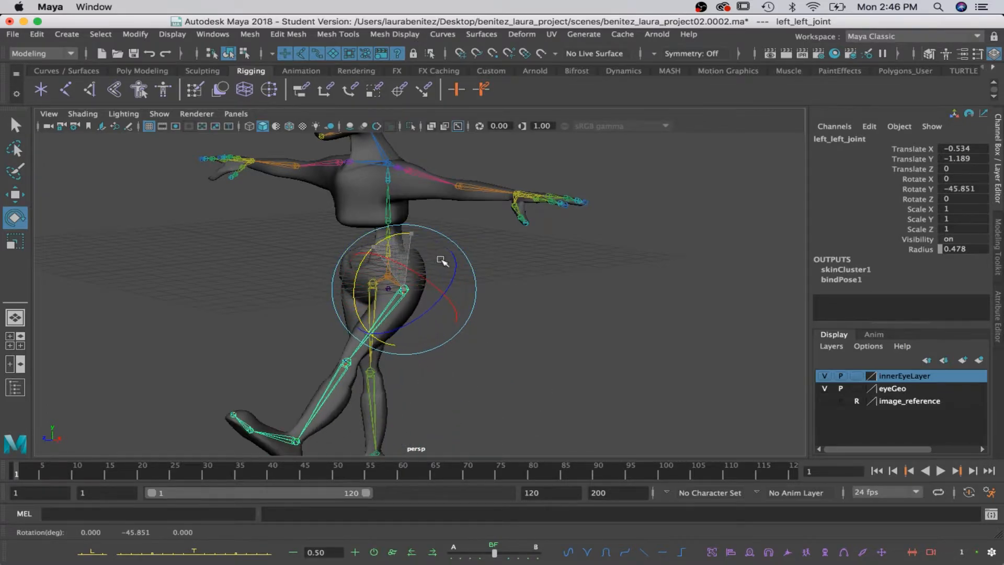
pyautogui.hotkey('ctrl', 'z')
pyautogui.hotkey('ctrl', 'z')
pyautogui.press('q')
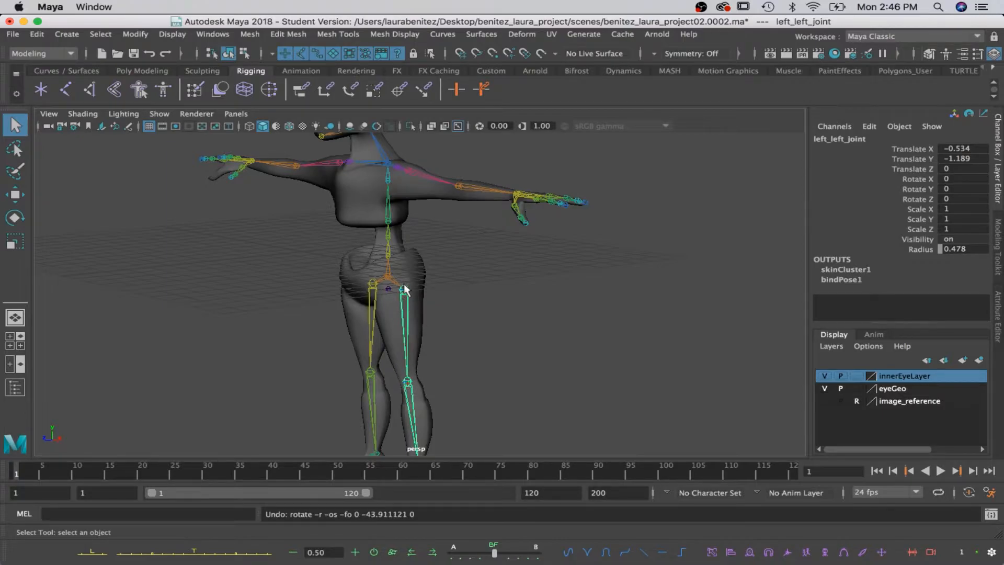
# Try rotating the left foot's ball joint about 20° in Z, and undo the rotation
pyautogui.click(408, 383)
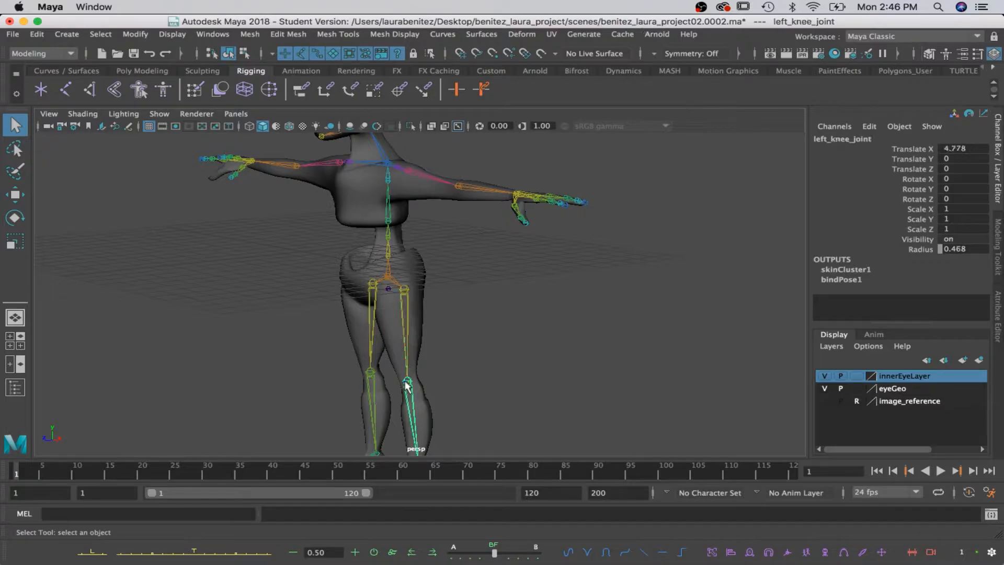
pyautogui.press('f')
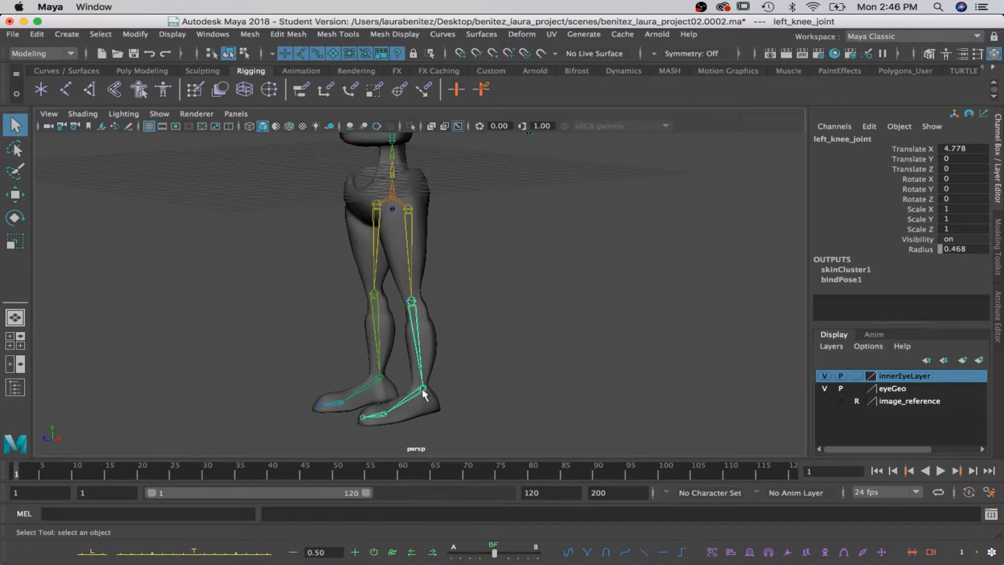
pyautogui.click(382, 415)
pyautogui.press('e')
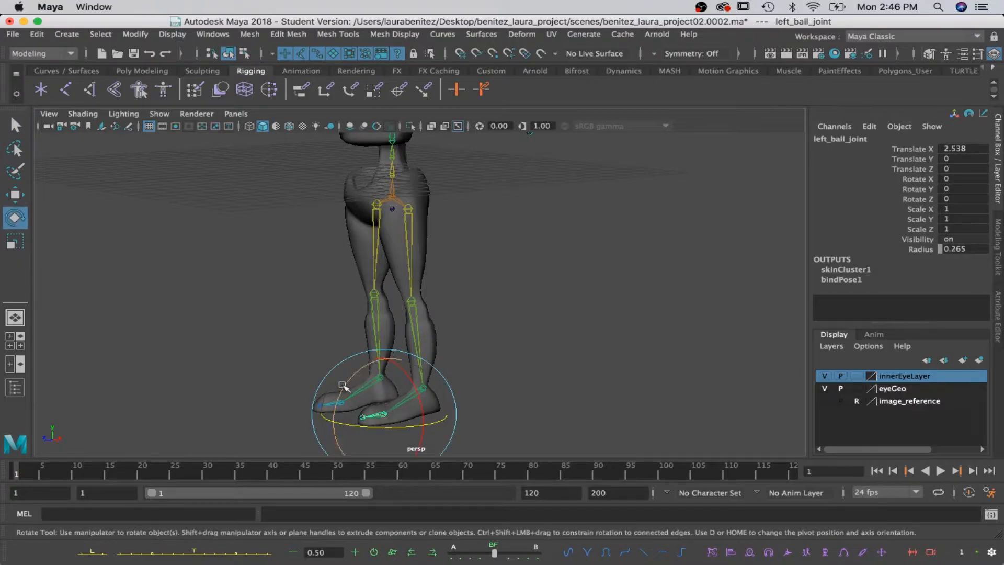
pyautogui.press('q')
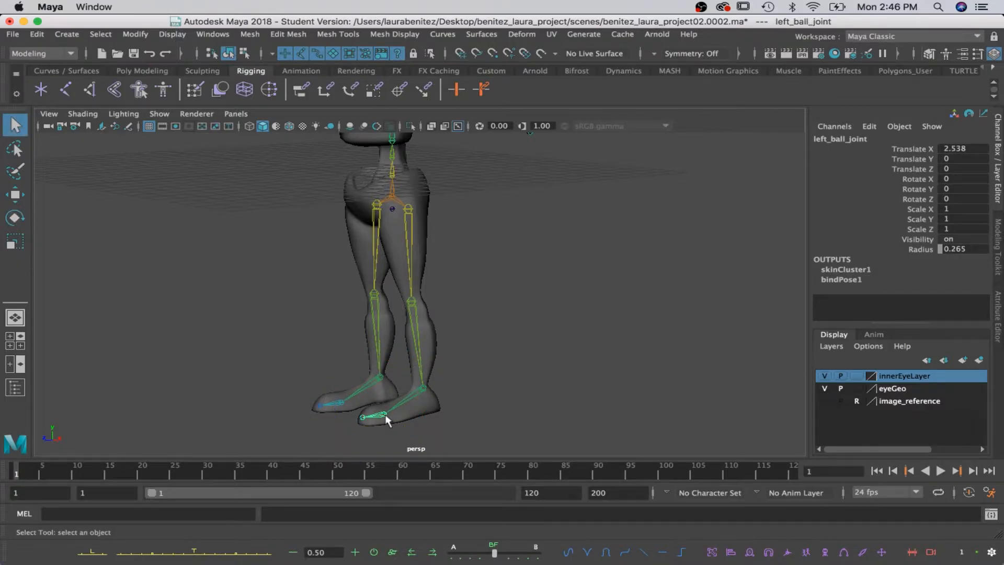
pyautogui.press('e')
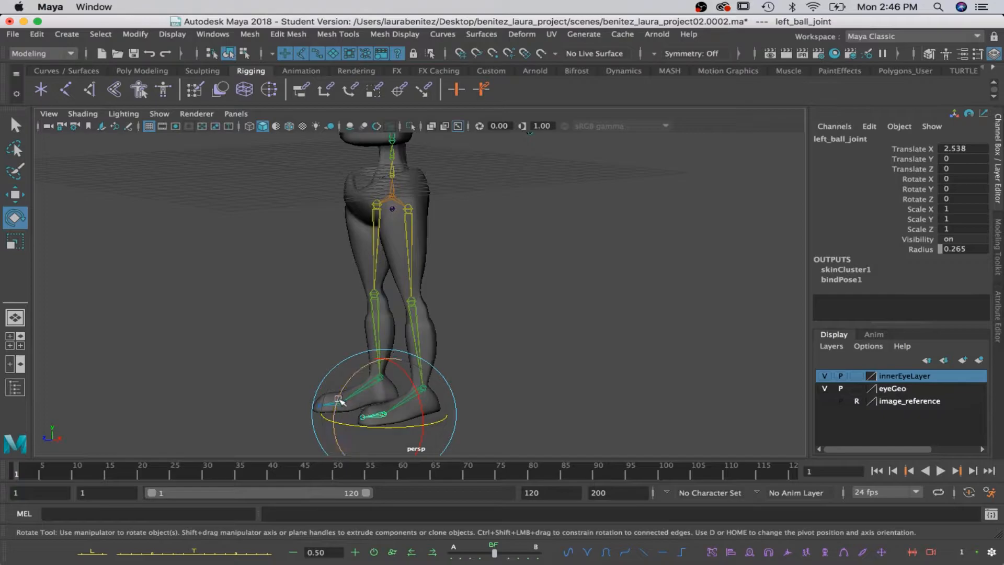
pyautogui.moveTo(337, 398); pyautogui.dragTo(354, 375)
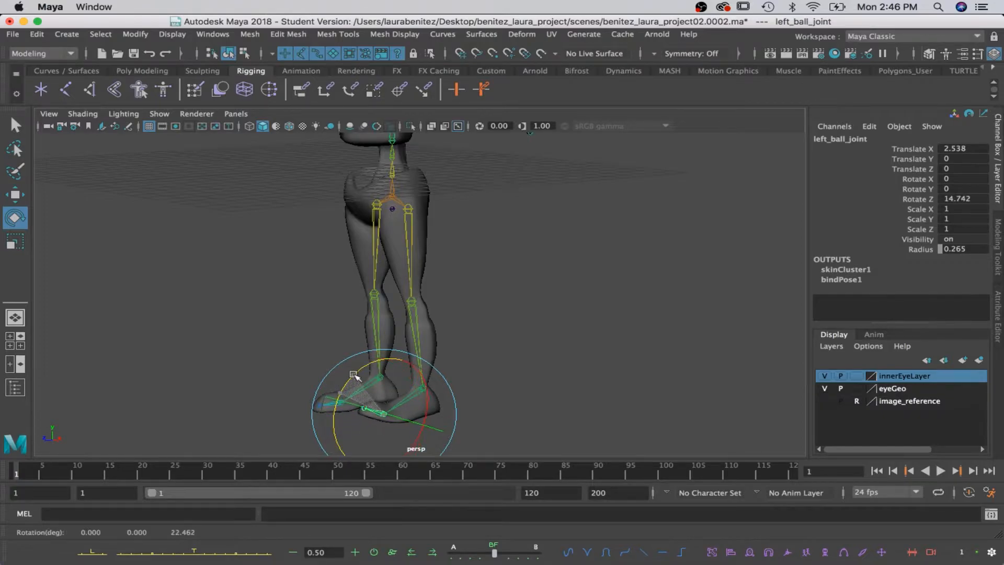
pyautogui.press('z')
pyautogui.press('q')
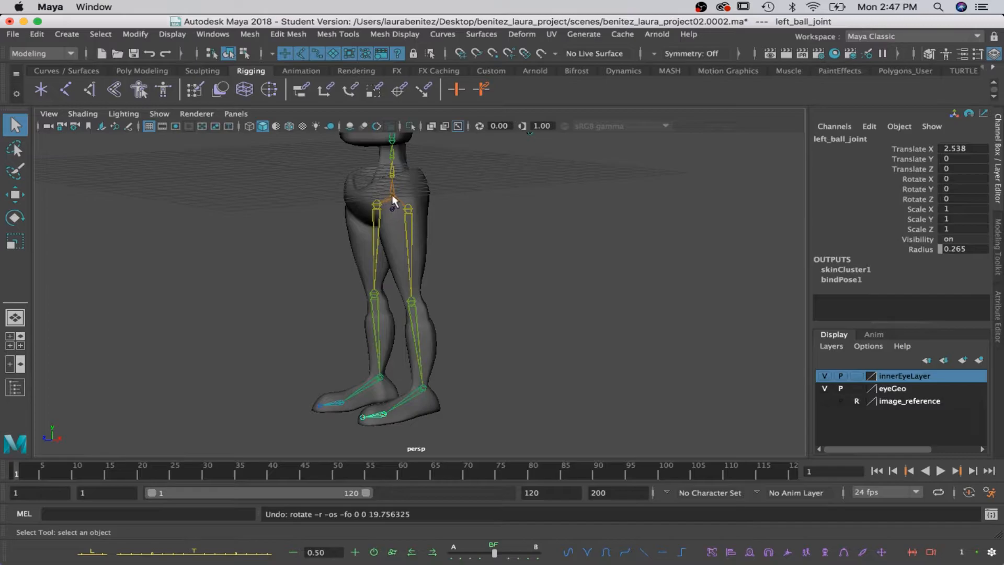
# Try moving the left ankle joint upward twice with the Move tool, undoing each move
pyautogui.click(423, 387)
pyautogui.press('w')
pyautogui.moveTo(425, 389)
pyautogui.mouseDown()
pyautogui.moveTo(421, 372)
pyautogui.moveTo(429, 378)
pyautogui.mouseUp()
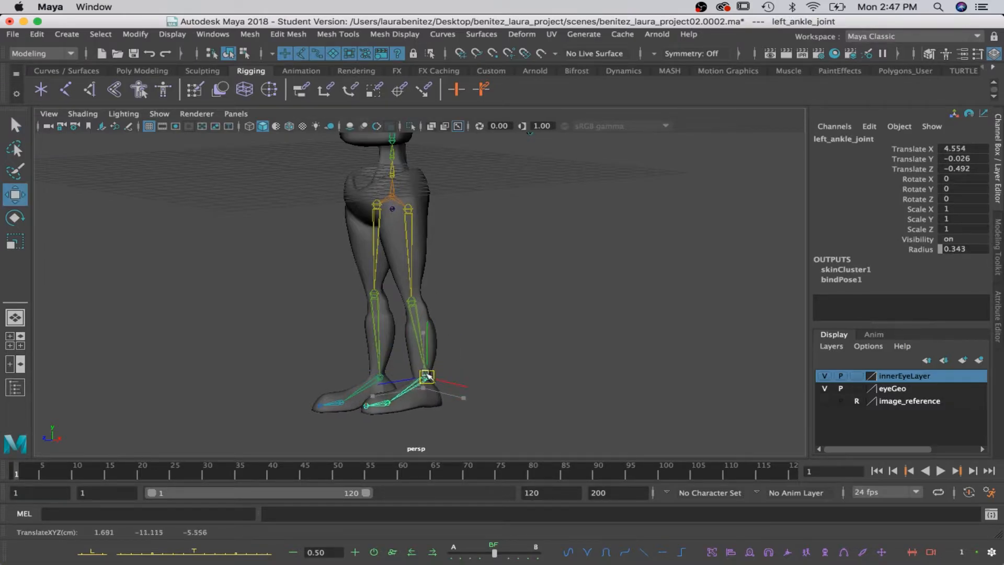
pyautogui.hotkey('ctrl', 'z')
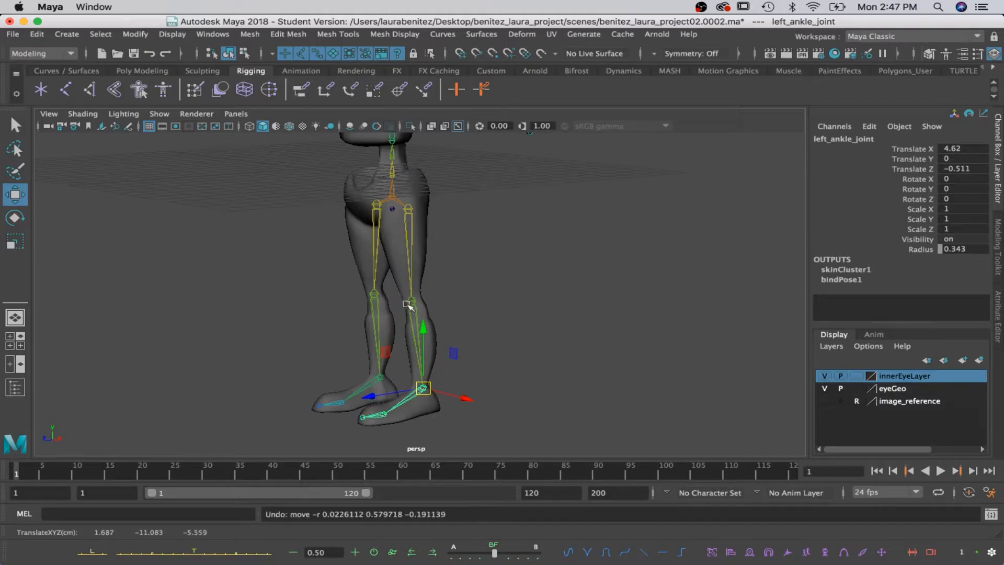
pyautogui.moveTo(424, 388); pyautogui.dragTo(424, 368)
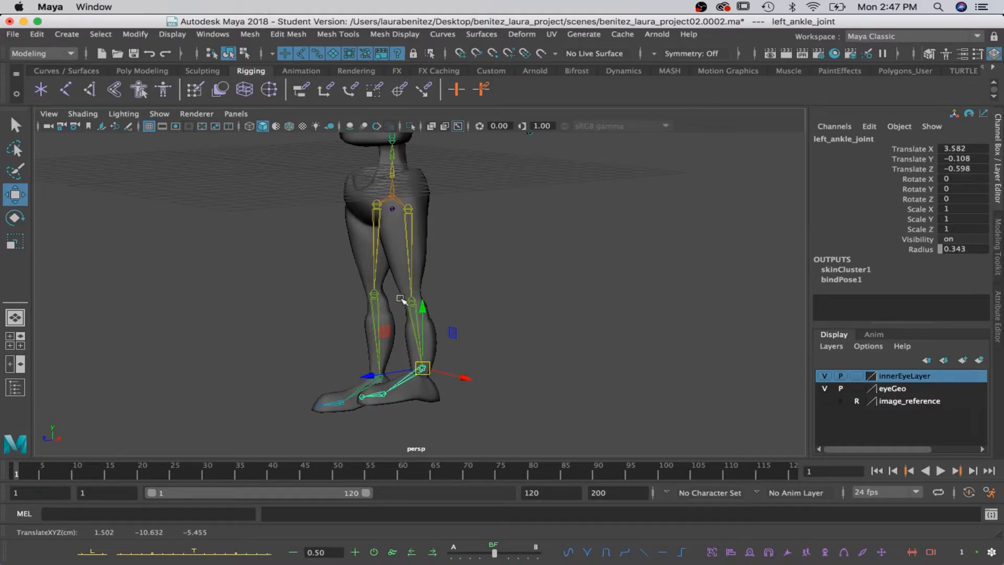
pyautogui.hotkey('ctrl', 'z')
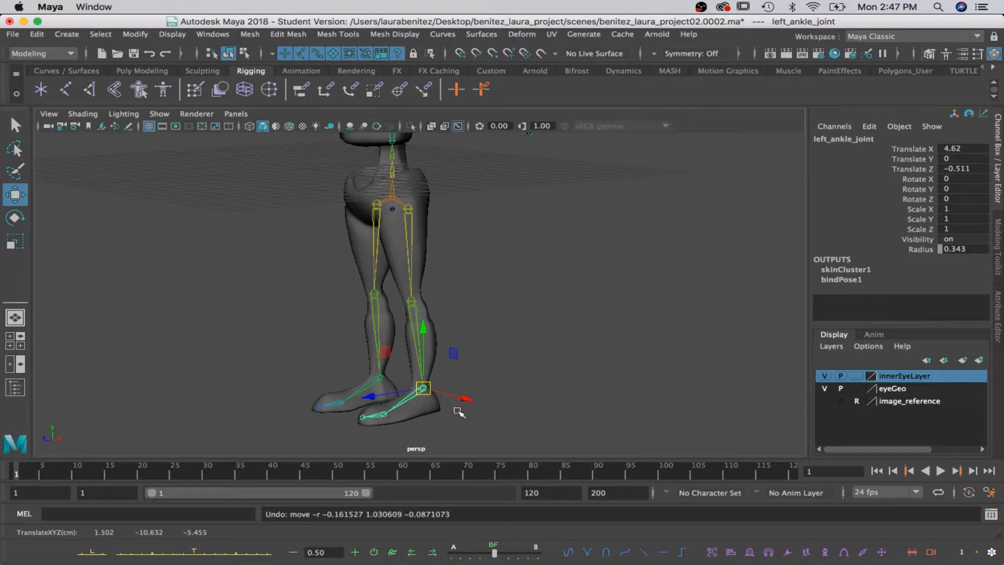
pyautogui.keyDown('alt'); pyautogui.moveTo(528, 380); pyautogui.dragTo(441, 296); pyautogui.keyUp('alt')
pyautogui.press('q')
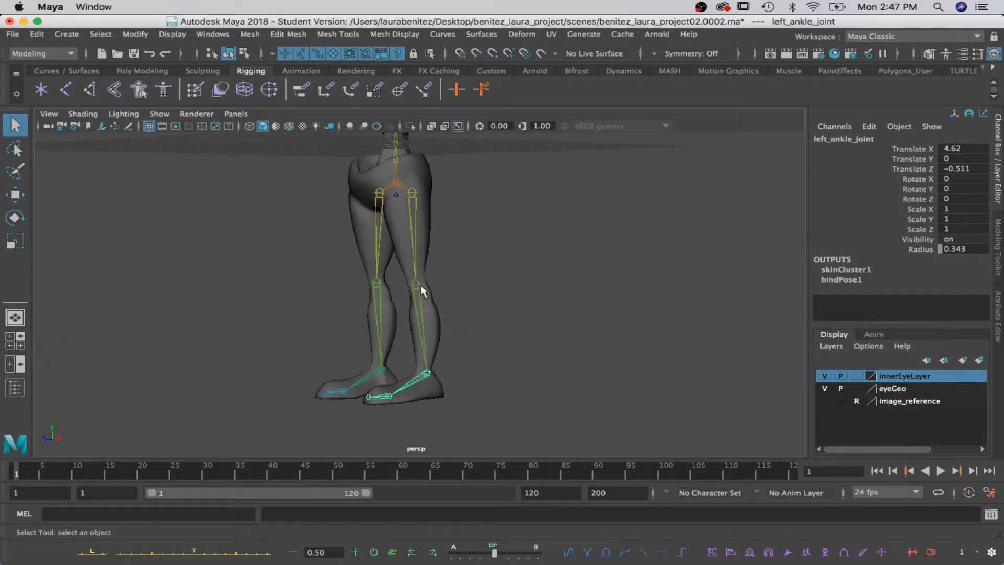
# Set the left knee joint's Rotate Y to 40 so the lower leg bends backward
pyautogui.click(481, 289)
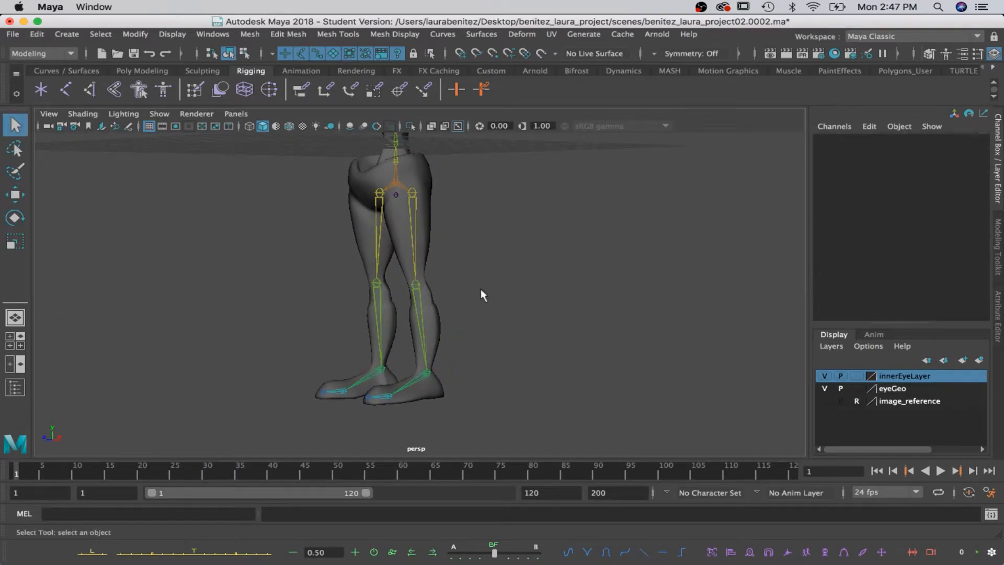
pyautogui.click(416, 286)
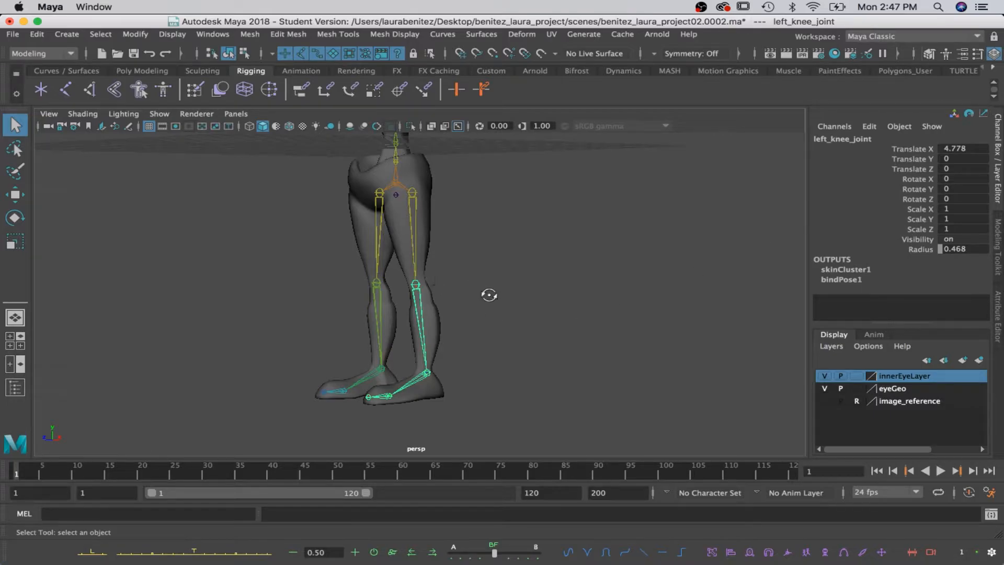
pyautogui.keyDown('alt'); pyautogui.moveTo(485, 290); pyautogui.dragTo(571, 291); pyautogui.keyUp('alt')
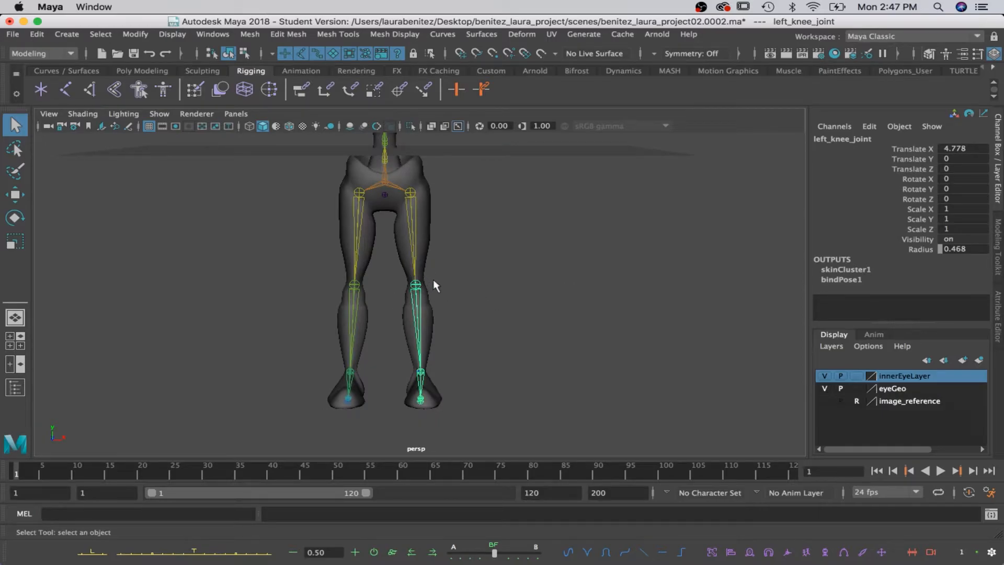
pyautogui.keyDown('alt'); pyautogui.moveTo(635, 284); pyautogui.dragTo(558, 283); pyautogui.keyUp('alt')
pyautogui.press('e')
pyautogui.click(950, 189)
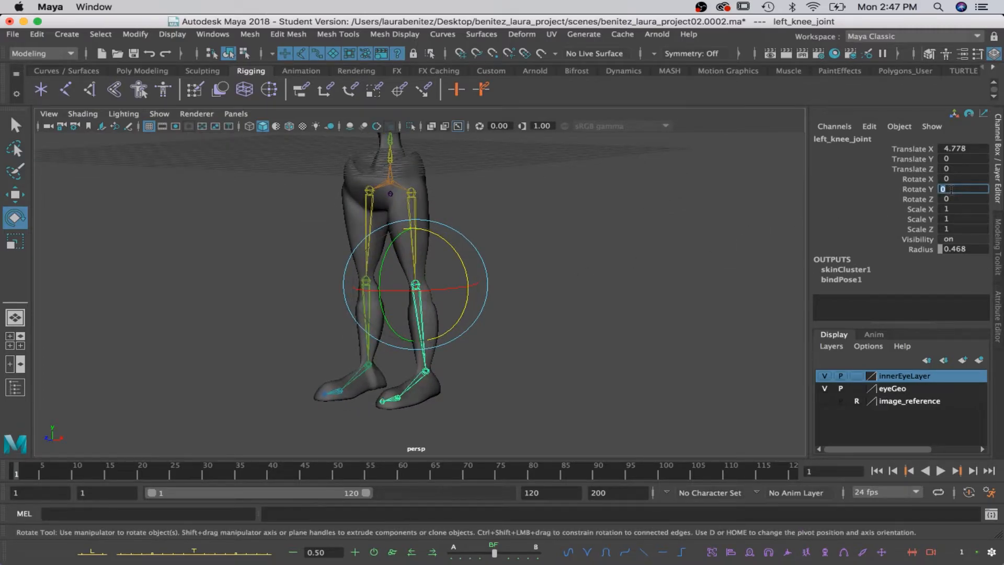
pyautogui.write('45')
pyautogui.press('Return')
pyautogui.moveTo(601, 304)
pyautogui.keyDown('alt'); pyautogui.mouseDown()
pyautogui.moveTo(520, 316)
pyautogui.moveTo(616, 307)
pyautogui.mouseUp(); pyautogui.keyUp('alt')
pyautogui.press('q')
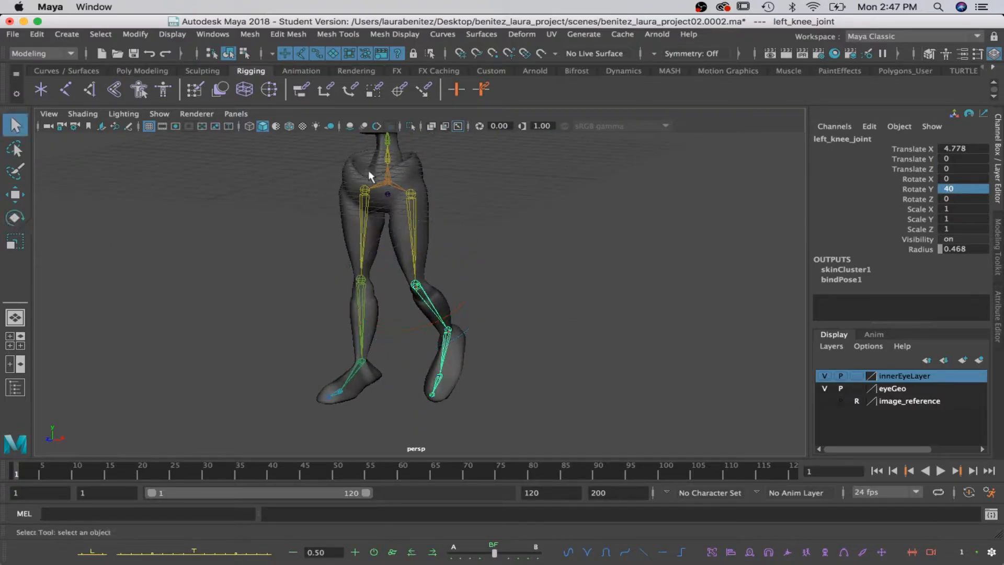
# Set the preferred angle for the joint chain starting at the left hip joint
pyautogui.click(412, 194)
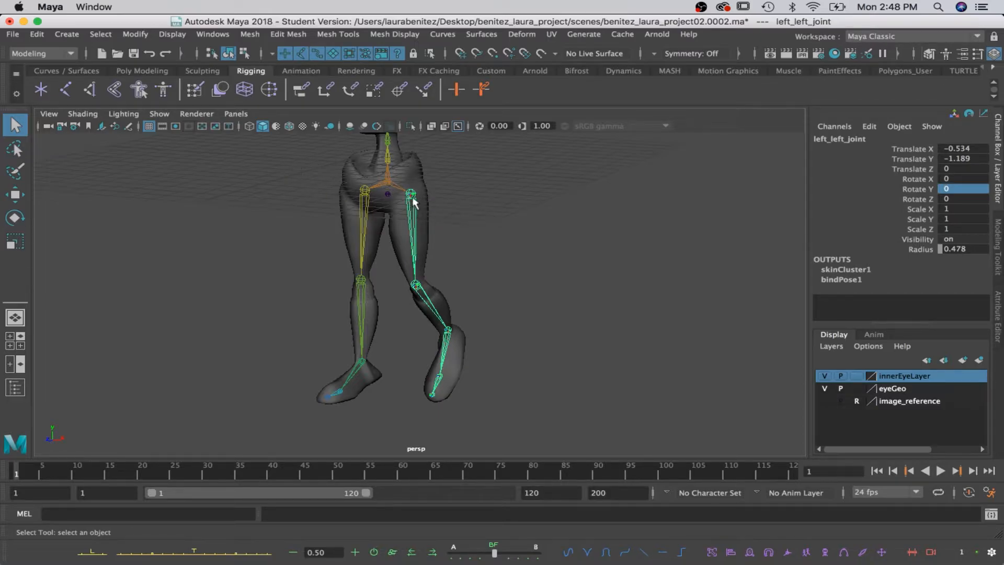
pyautogui.press('space')
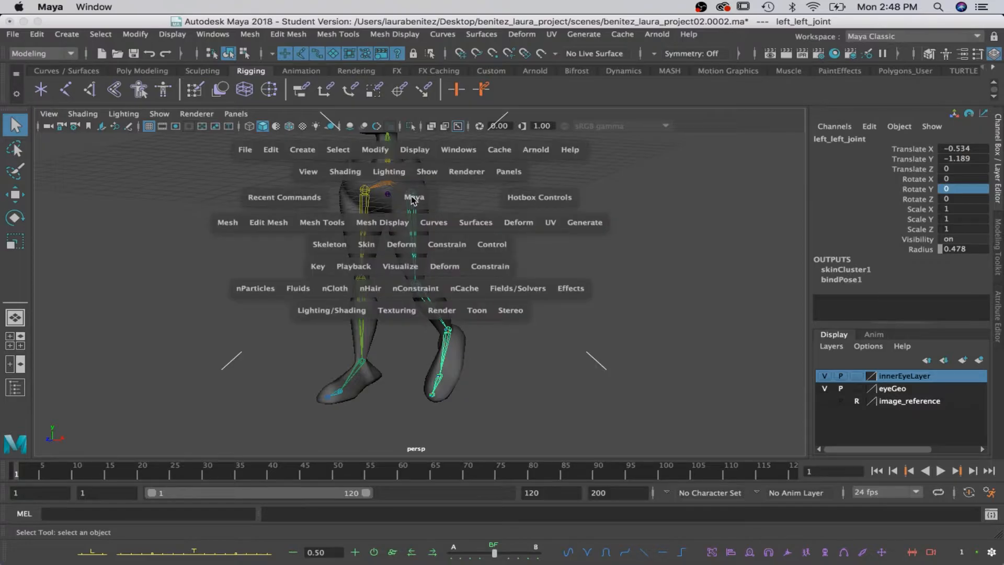
pyautogui.click(325, 245)
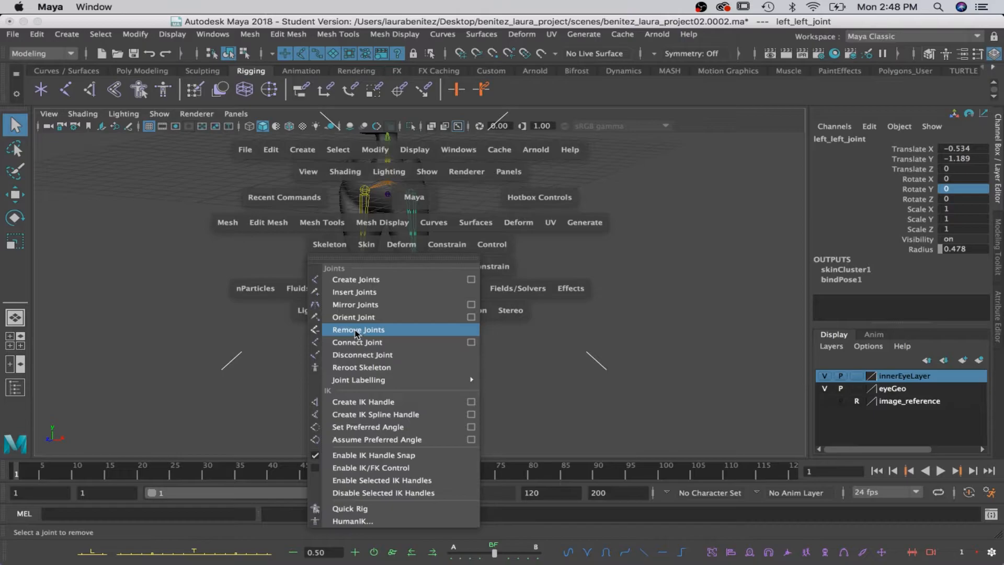
pyautogui.click(366, 427)
# Return the left knee joint's Rotate Y to 0 to straighten the leg
pyautogui.click(415, 285)
pyautogui.click(964, 189)
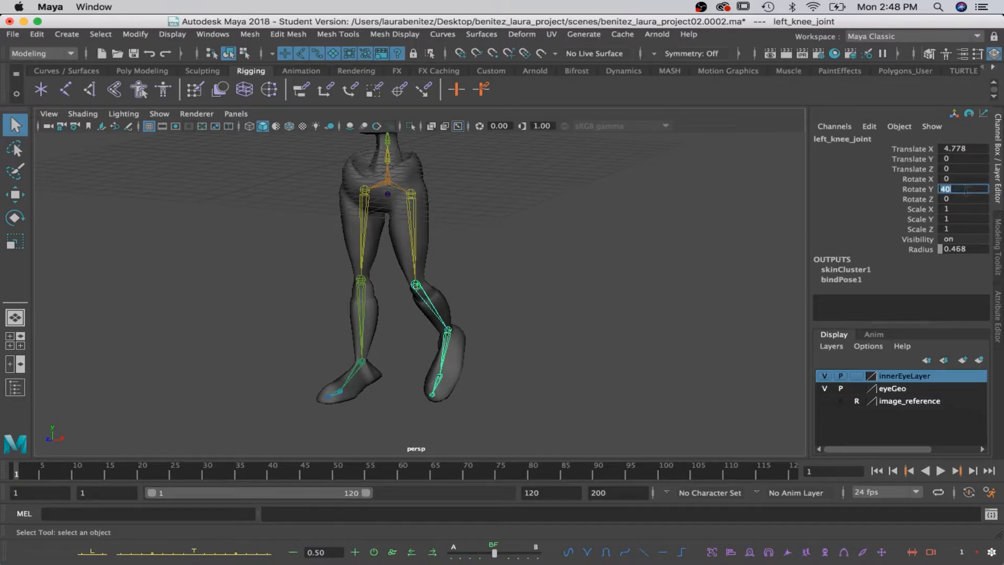
pyautogui.write('0')
pyautogui.press('Return')
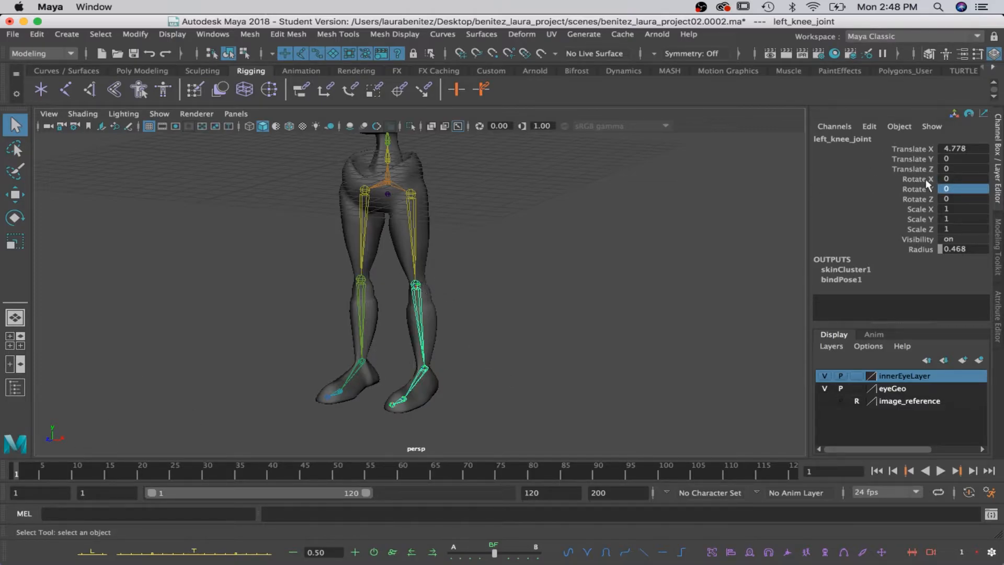
# Repeat the left knee bend at Rotate Y 40, review the hip joint's Skeleton commands, and reset the knee's Rotate Y to 0
pyautogui.doubleClick(943, 188)
pyautogui.write('40')
pyautogui.press('Return')
pyautogui.click(411, 194)
pyautogui.press('space')
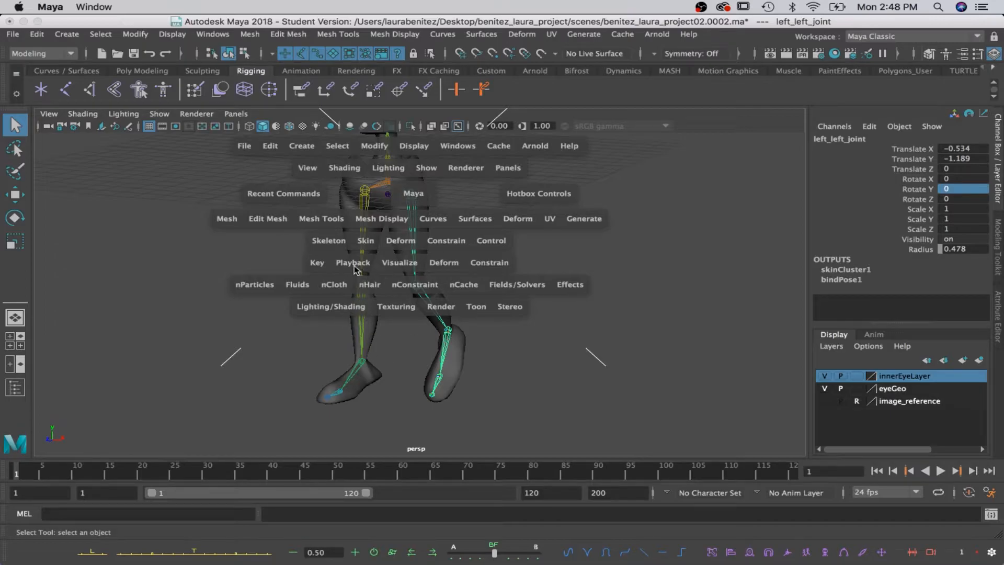
pyautogui.click(328, 241)
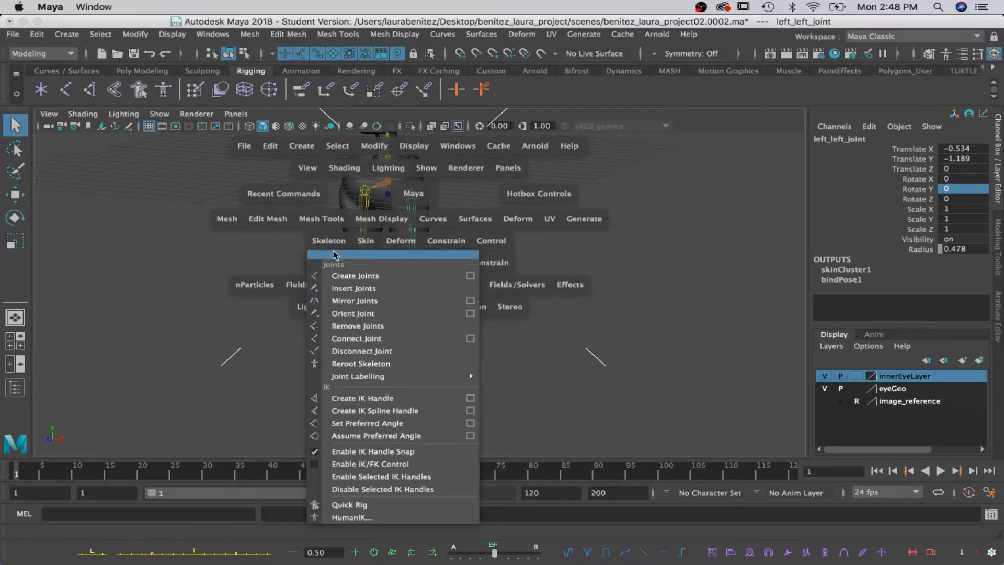
pyautogui.click(415, 285)
pyautogui.doubleClick(956, 189)
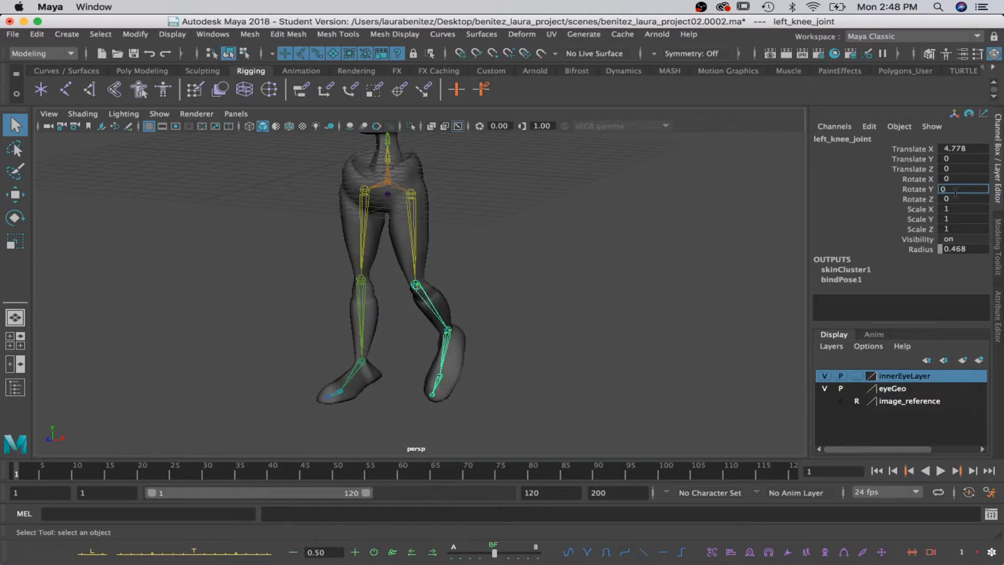
pyautogui.press('Return')
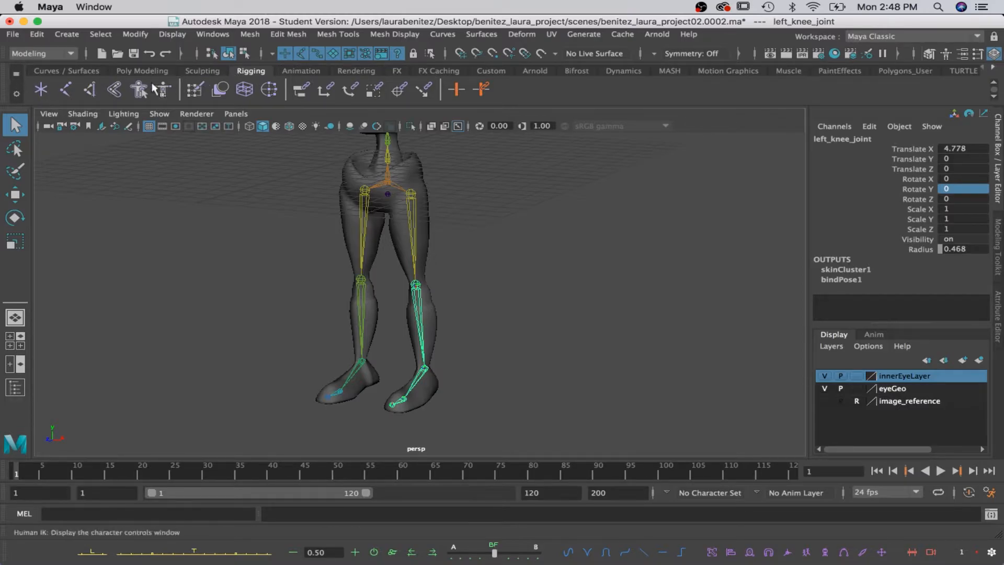
# Create an IK handle with the Rotate-Plane Solver from the left hip joint to the left ankle joint
pyautogui.click(89, 90)
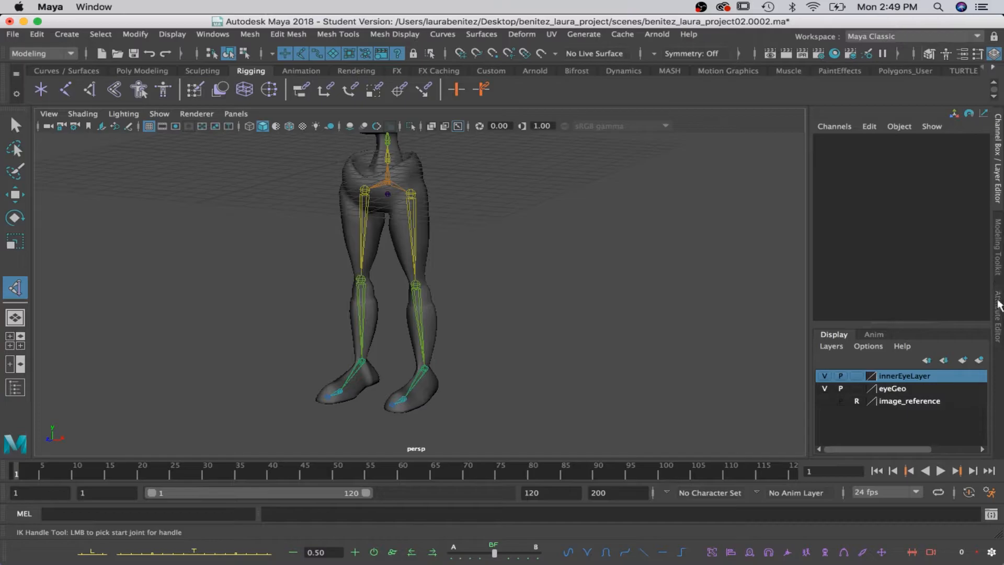
pyautogui.click(978, 55)
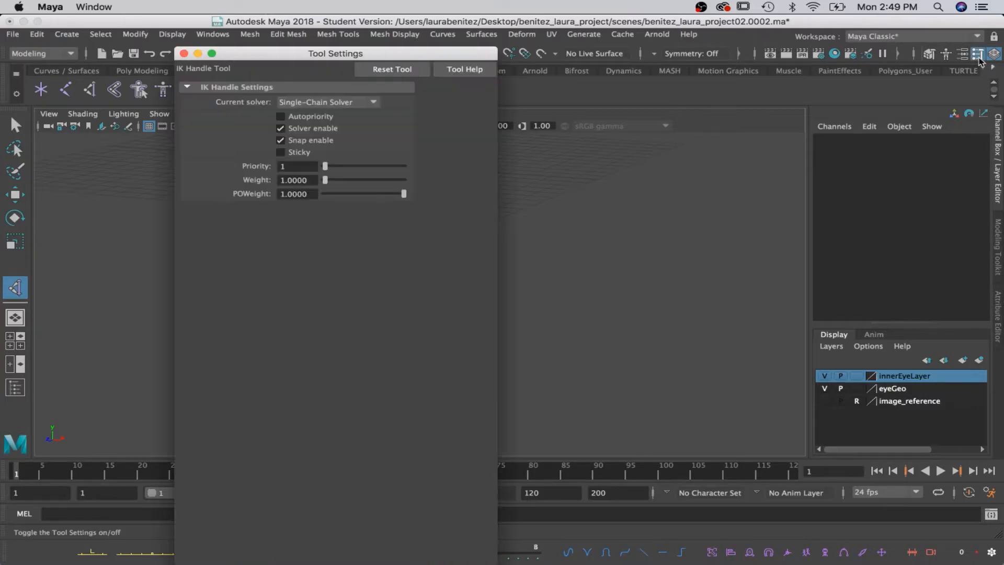
pyautogui.moveTo(294, 70); pyautogui.dragTo(764, 96)
pyautogui.click(750, 155)
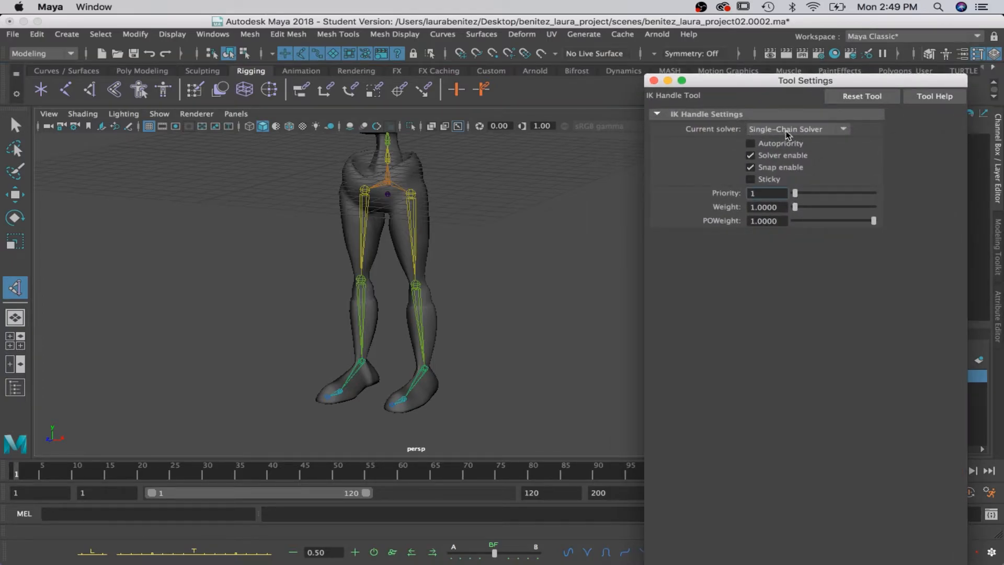
pyautogui.click(786, 132)
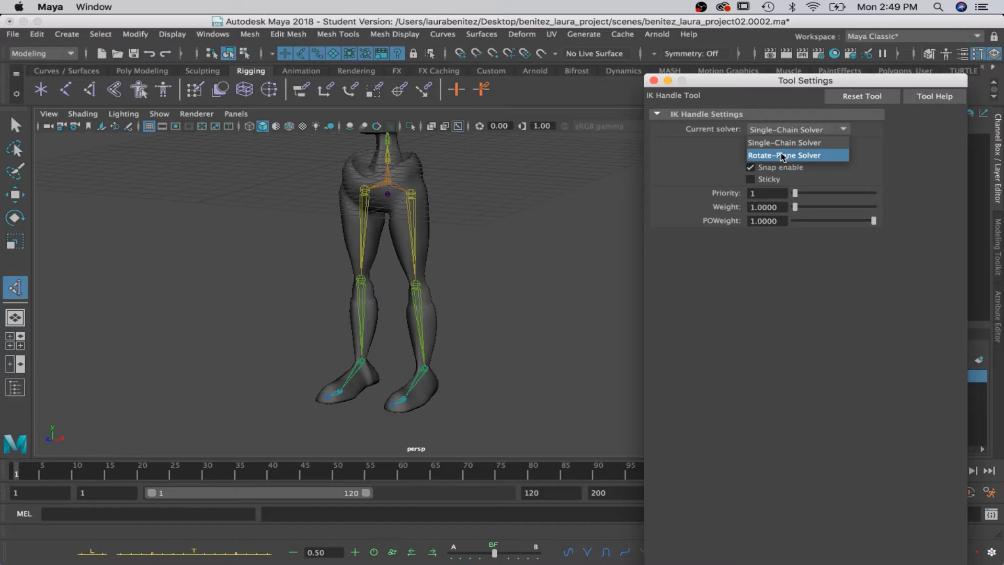
pyautogui.click(782, 156)
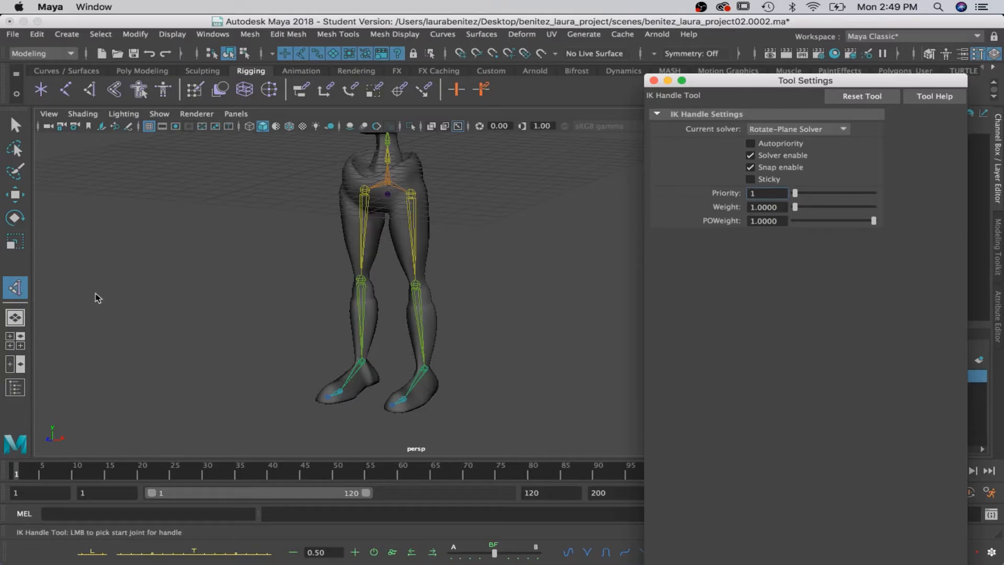
pyautogui.click(412, 194)
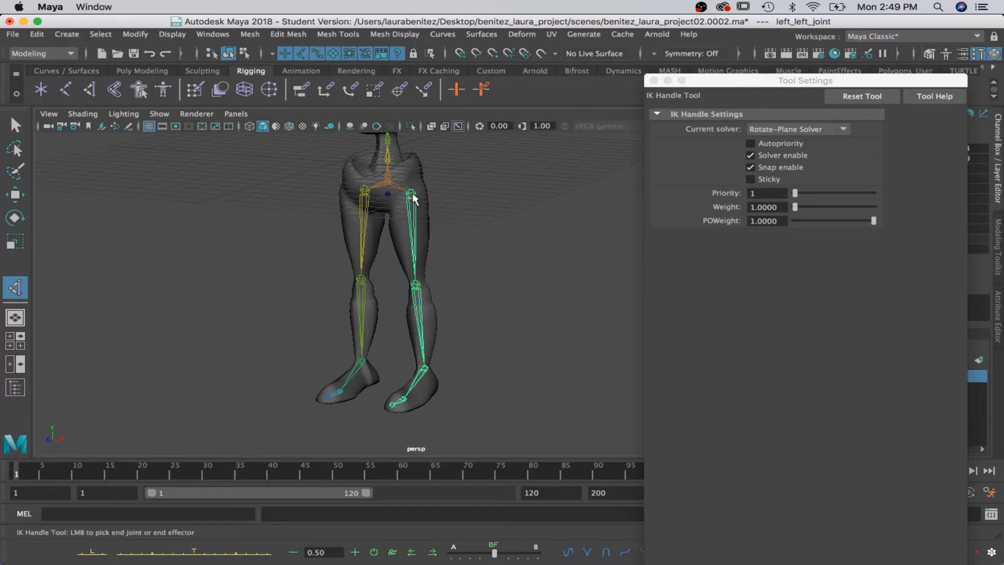
pyautogui.click(426, 372)
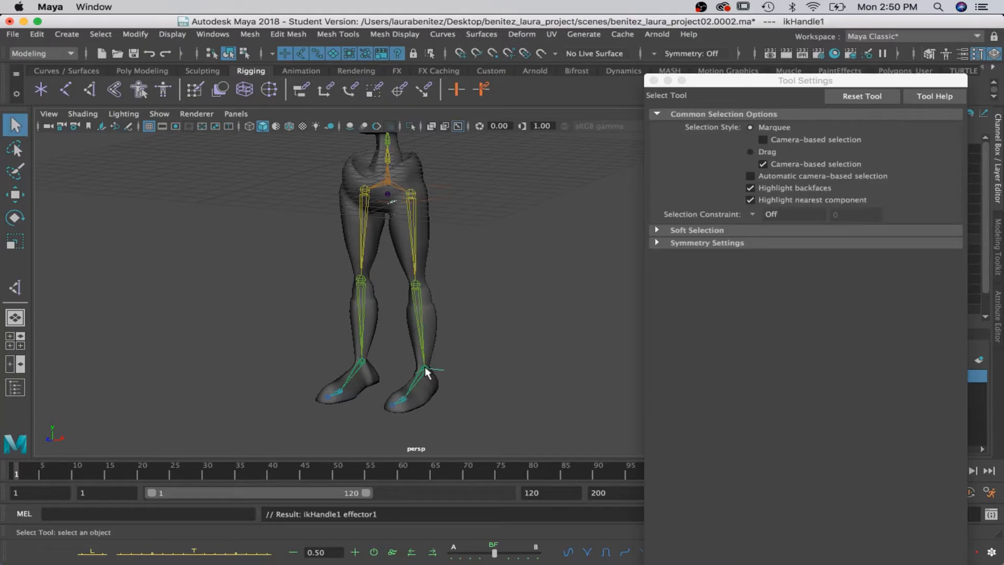
# Try lifting the left ankle's IK handle with the Move tool, and undo the moves
pyautogui.press('w')
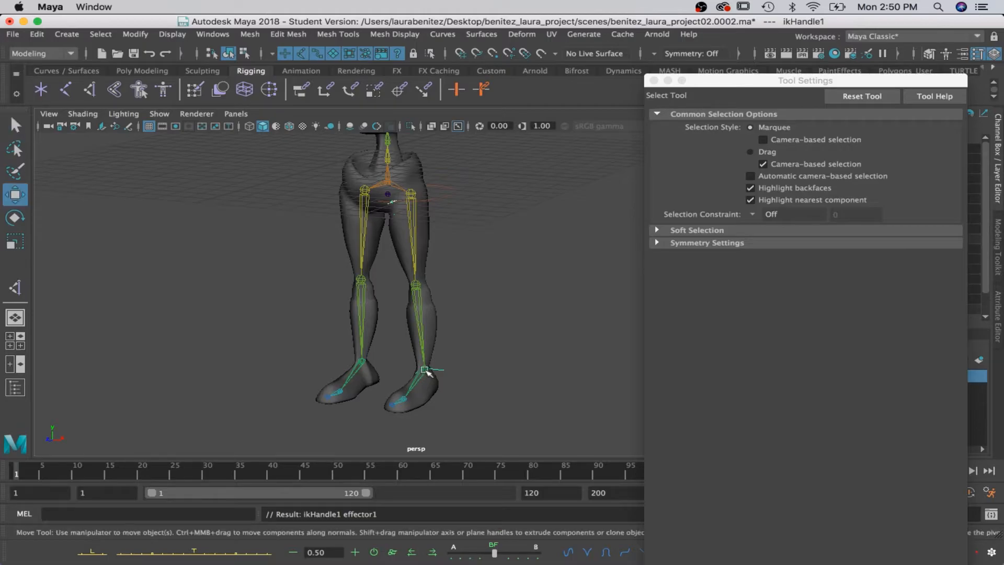
pyautogui.moveTo(426, 371); pyautogui.dragTo(419, 349)
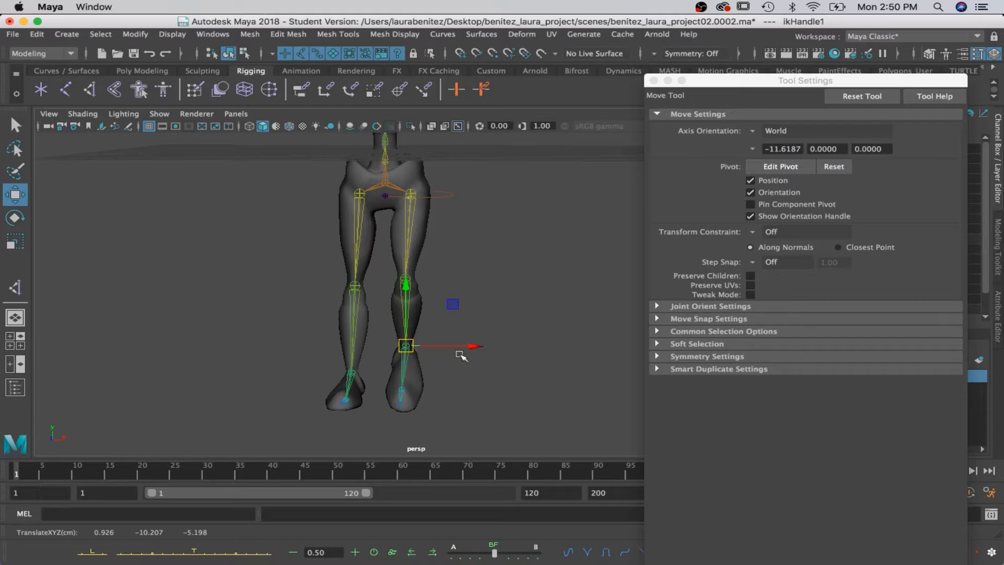
pyautogui.press('super+z')
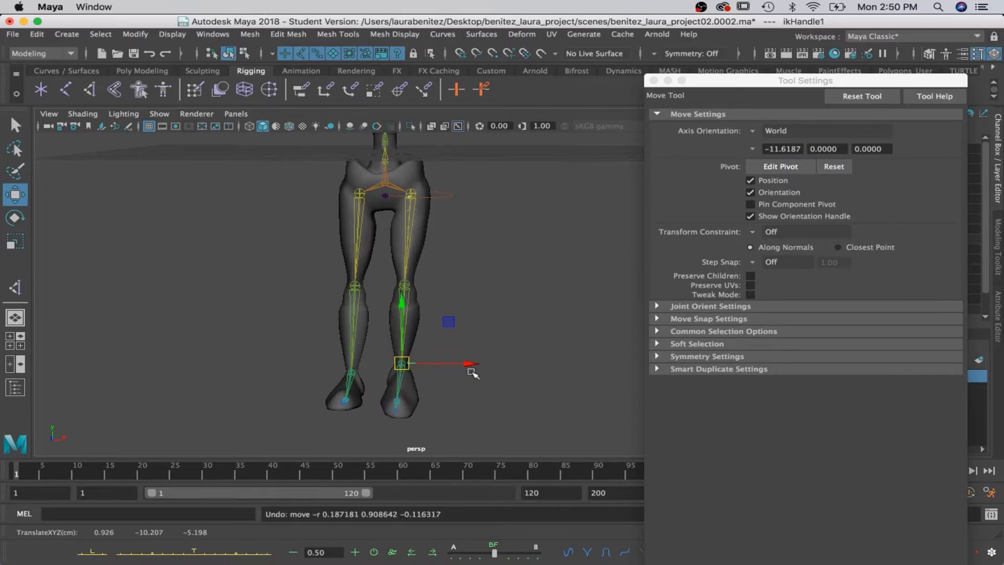
pyautogui.keyDown('alt'); pyautogui.moveTo(522, 381); pyautogui.dragTo(497, 383); pyautogui.keyUp('alt')
pyautogui.press('super+z')
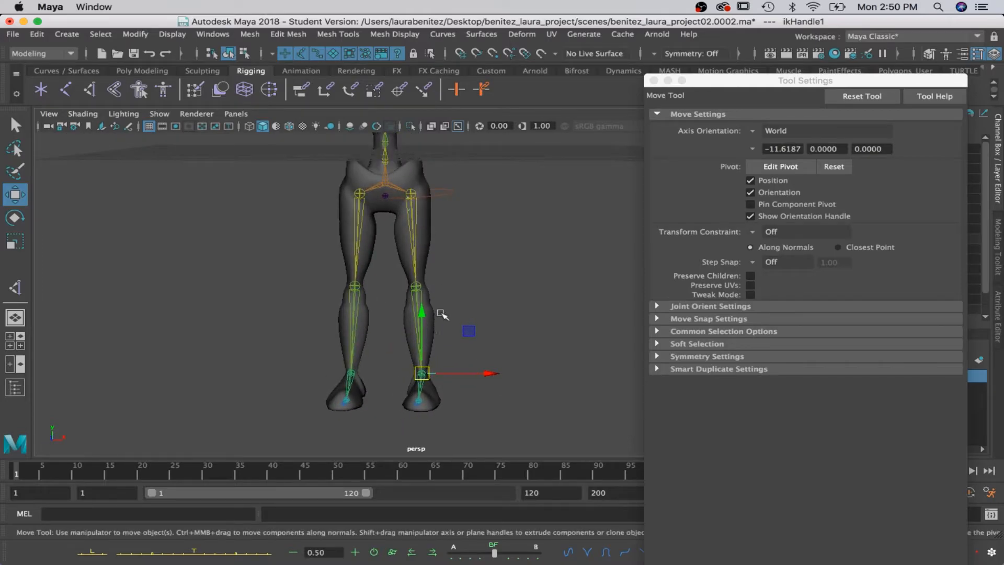
# Create an IK handle with the Single-Chain Solver from the left ankle joint to the ball joint of the foot
pyautogui.keyDown('alt'); pyautogui.moveTo(492, 347); pyautogui.dragTo(387, 414); pyautogui.keyUp('alt')
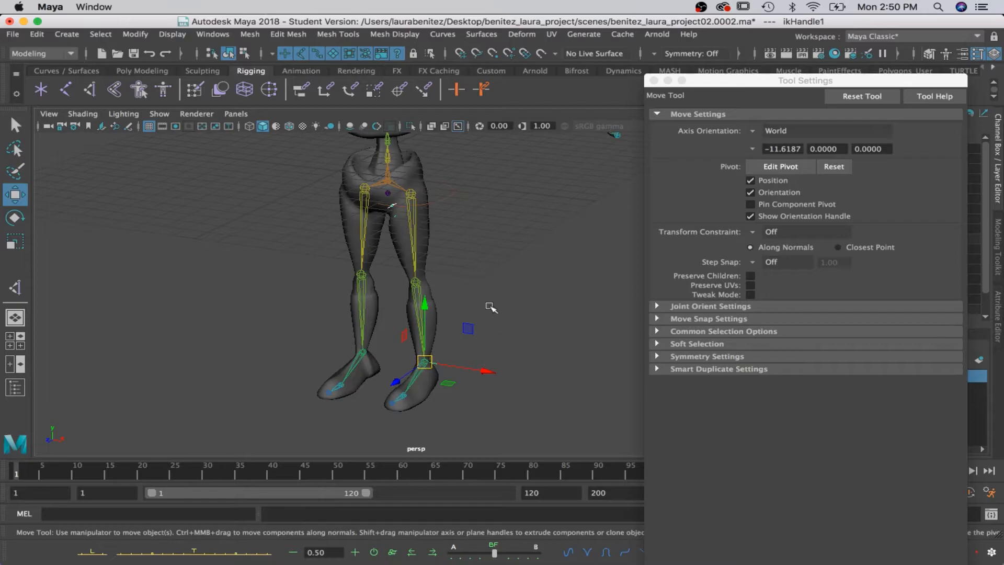
pyautogui.keyDown('alt'); pyautogui.moveTo(495, 303); pyautogui.dragTo(372, 288); pyautogui.keyUp('alt')
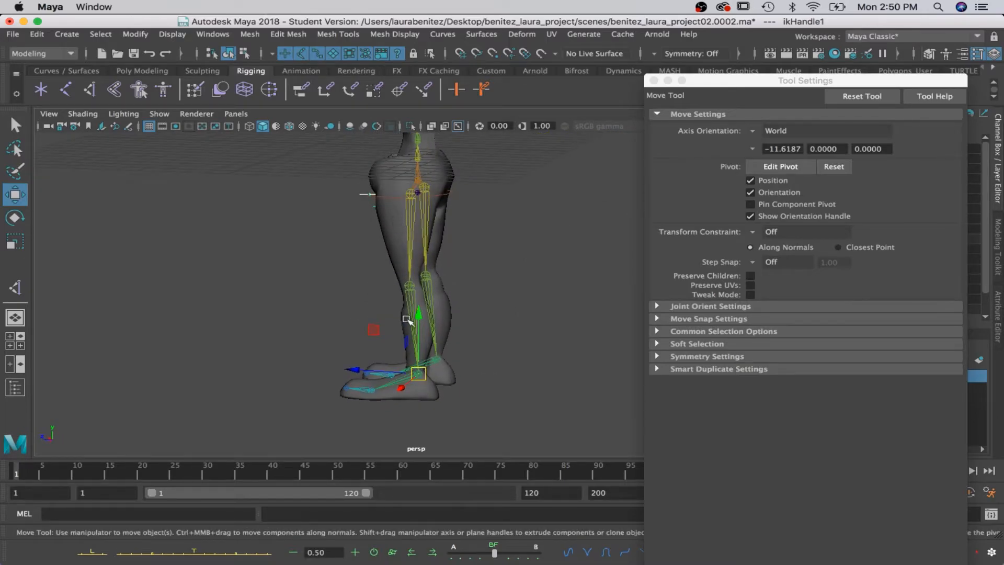
pyautogui.keyDown('alt'); pyautogui.moveTo(418, 242); pyautogui.dragTo(574, 288); pyautogui.keyUp('alt')
pyautogui.keyDown('alt'); pyautogui.moveTo(573, 287); pyautogui.dragTo(515, 250, button='right'); pyautogui.keyUp('alt')
pyautogui.keyDown('alt'); pyautogui.moveTo(562, 278); pyautogui.dragTo(489, 260); pyautogui.keyUp('alt')
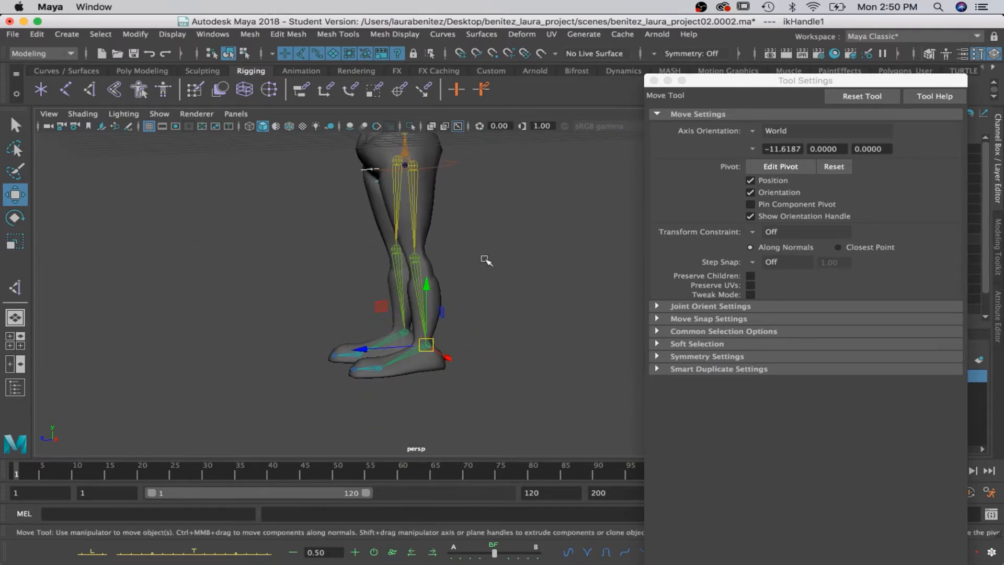
pyautogui.click(91, 91)
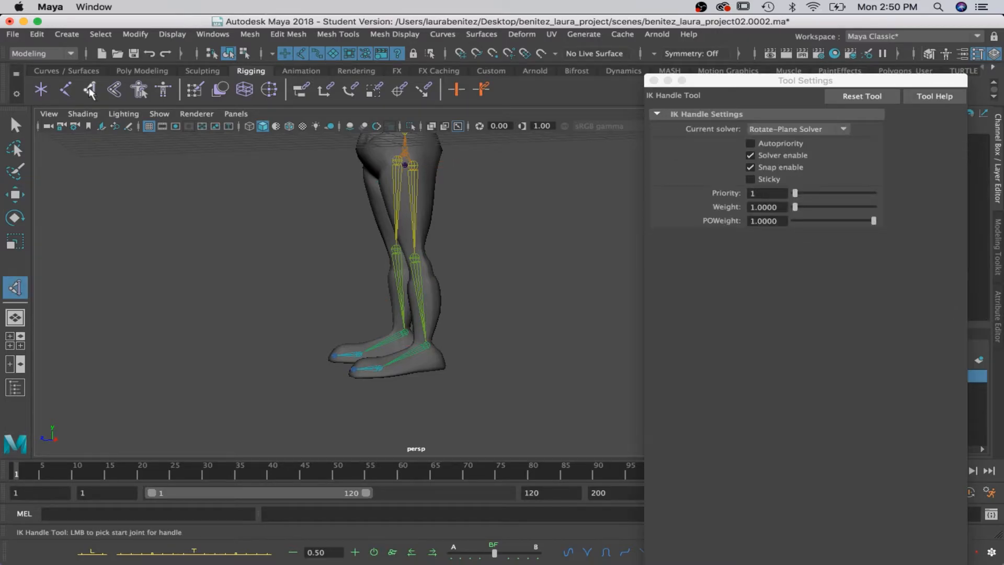
pyautogui.click(782, 131)
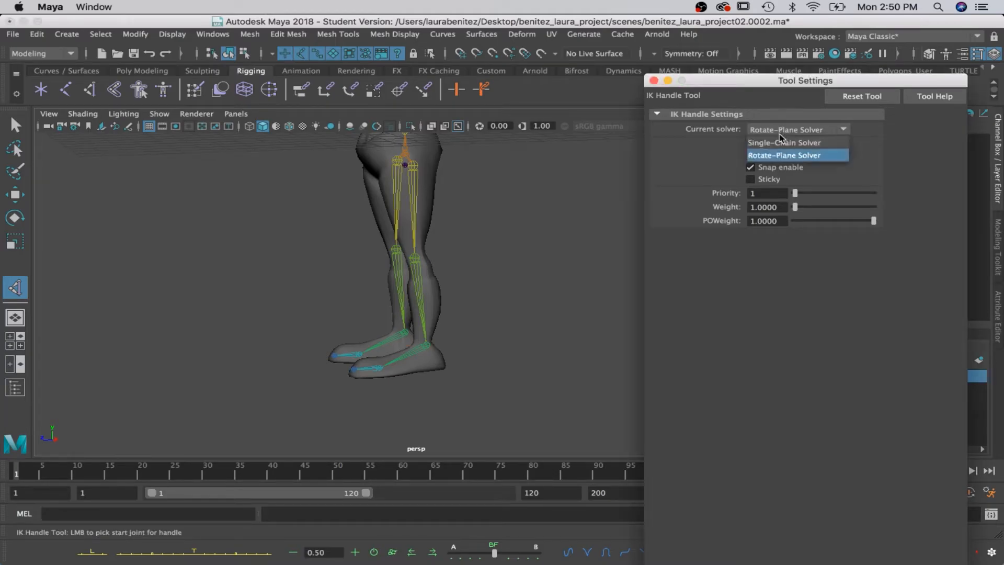
pyautogui.click(779, 142)
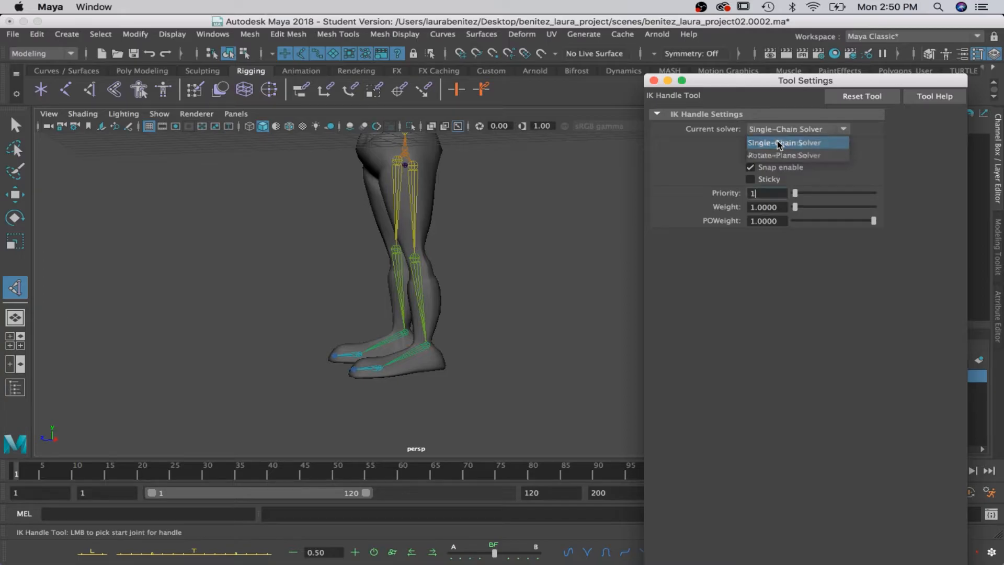
pyautogui.click(427, 346)
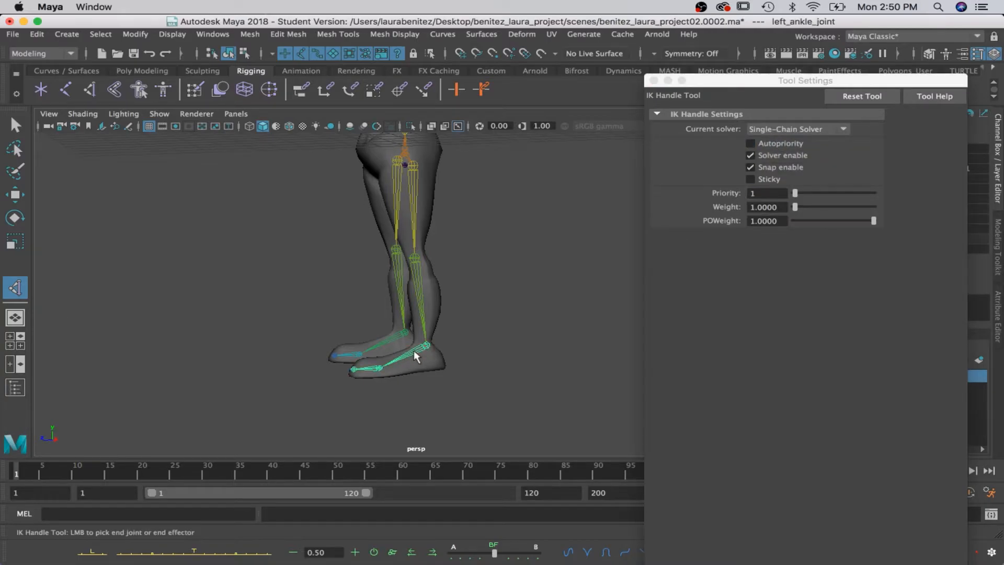
pyautogui.click(380, 370)
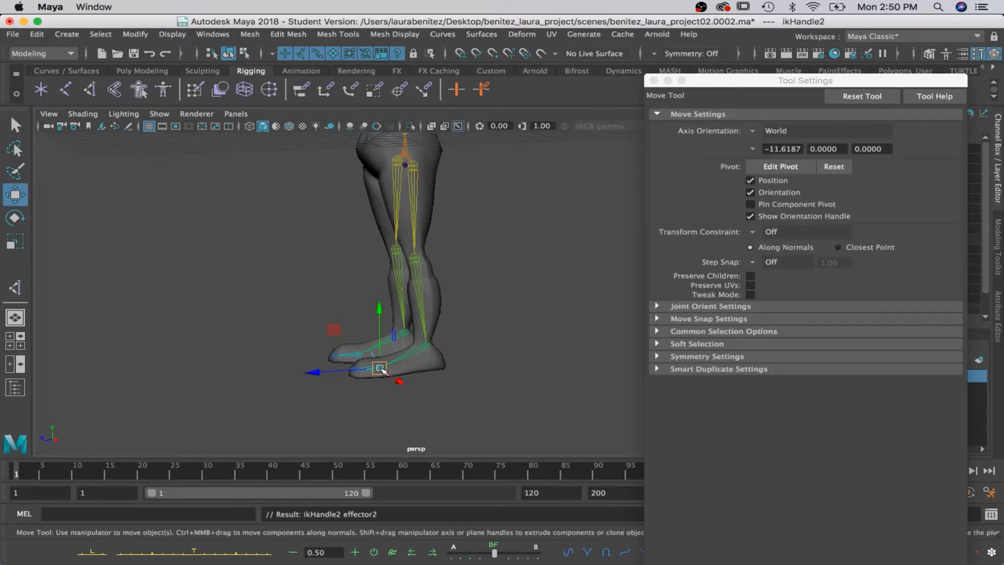
# Create another Single-Chain Solver IK handle from the left foot's ball joint to its toe joint
pyautogui.click(90, 90)
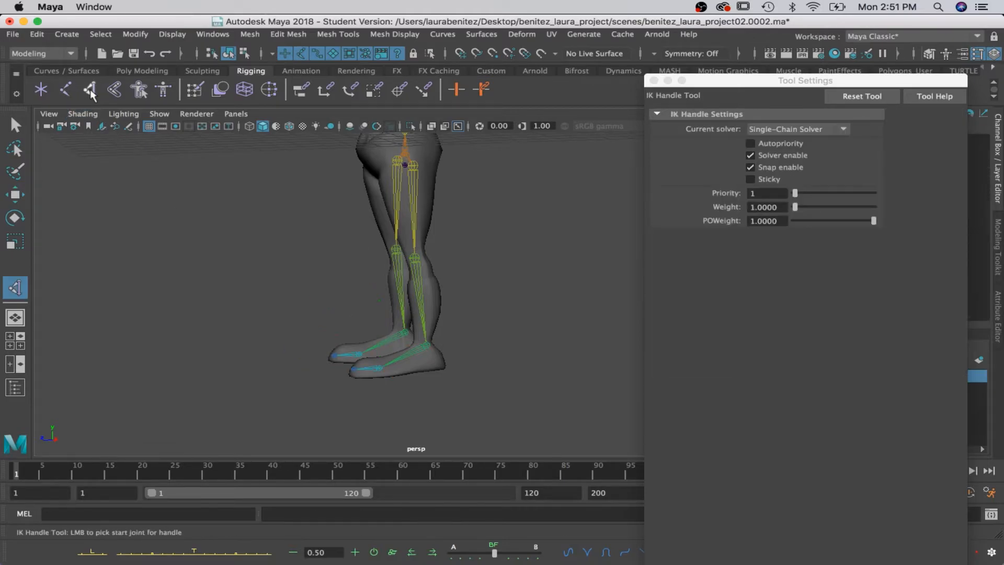
pyautogui.click(380, 374)
pyautogui.click(353, 372)
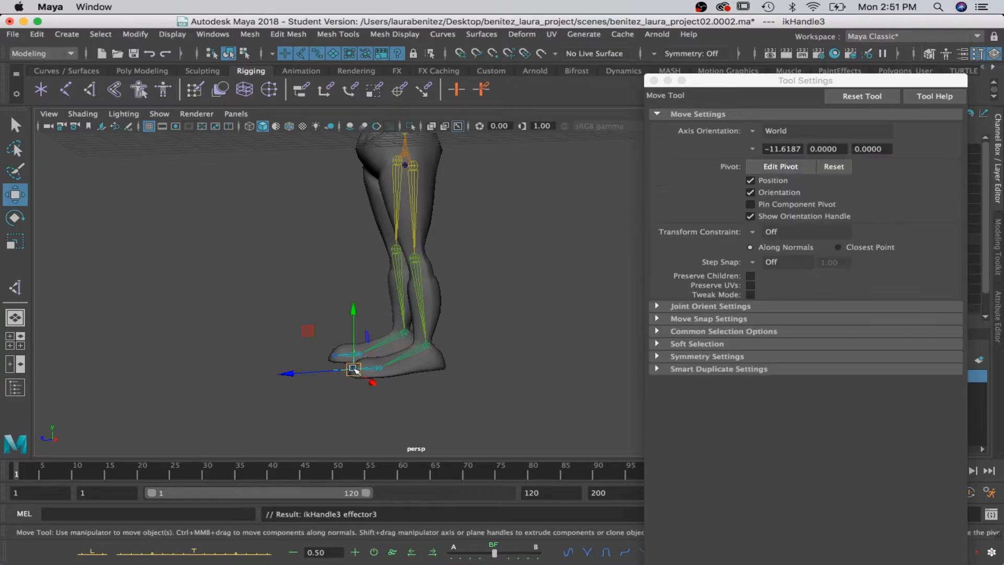
# Try moving the left ankle's IK handle with the Move tool to test the leg's bending, and undo the moves
pyautogui.press('q')
pyautogui.click(429, 343)
pyautogui.press('w')
pyautogui.moveTo(429, 344); pyautogui.dragTo(410, 335)
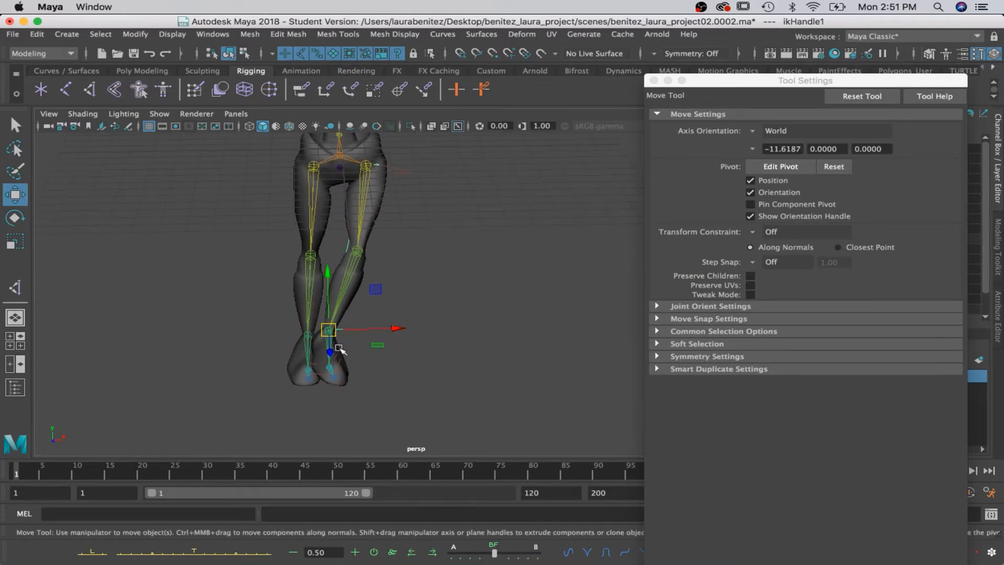
pyautogui.press('z')
pyautogui.moveTo(358, 332); pyautogui.dragTo(335, 292, button='middle')
pyautogui.press('z')
pyautogui.keyDown('alt'); pyautogui.moveTo(494, 344); pyautogui.dragTo(368, 308); pyautogui.keyUp('alt')
pyautogui.press('z')
pyautogui.keyDown('alt'); pyautogui.moveTo(445, 315); pyautogui.dragTo(576, 343); pyautogui.keyUp('alt')
pyautogui.press('q')
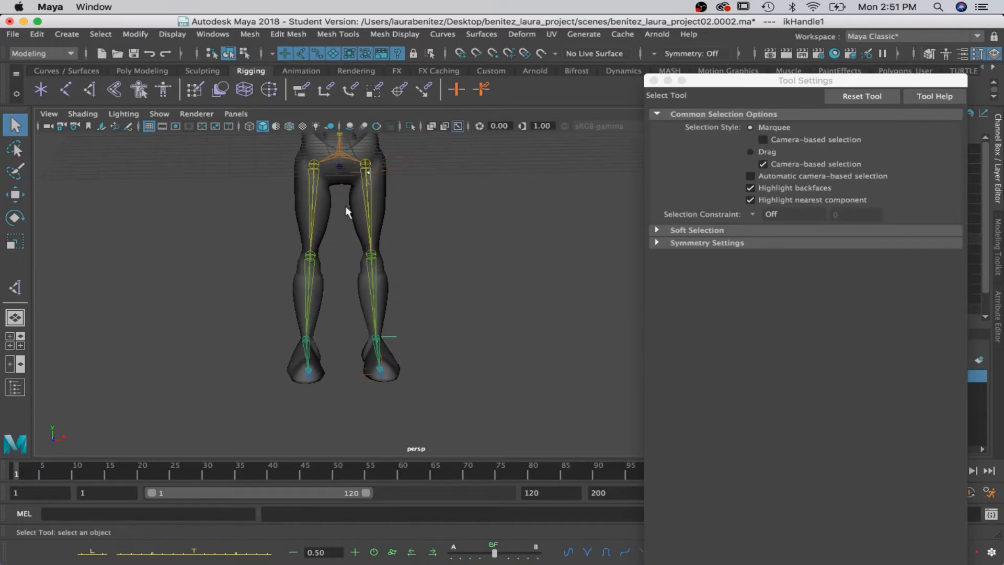
# Try moving the central hip joint to test how the legs follow, and undo the move
pyautogui.click(341, 157)
pyautogui.press('w')
pyautogui.press('z')
pyautogui.click(347, 150)
pyautogui.moveTo(341, 153); pyautogui.dragTo(371, 189)
pyautogui.press('z')
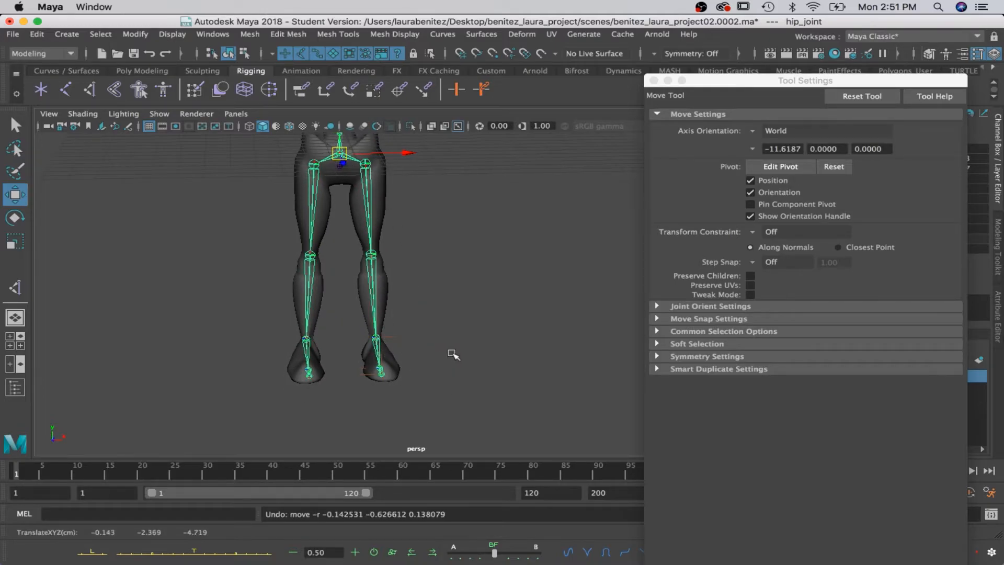
# Select the left ankle's IK handle, test it once more by moving it, and undo the move
pyautogui.keyDown('alt'); pyautogui.moveTo(480, 351); pyautogui.dragTo(401, 351); pyautogui.keyUp('alt')
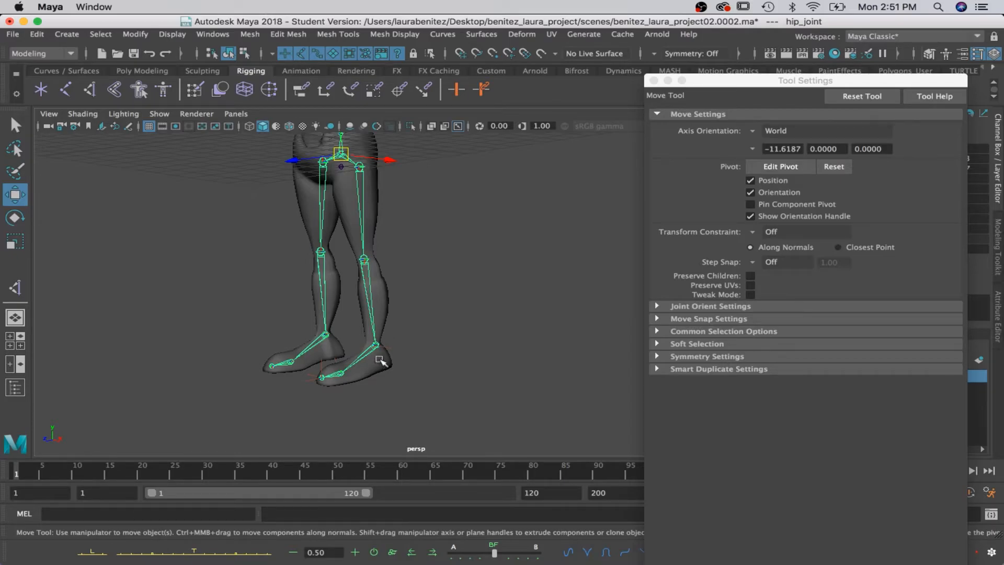
pyautogui.press('q')
pyautogui.click(379, 348)
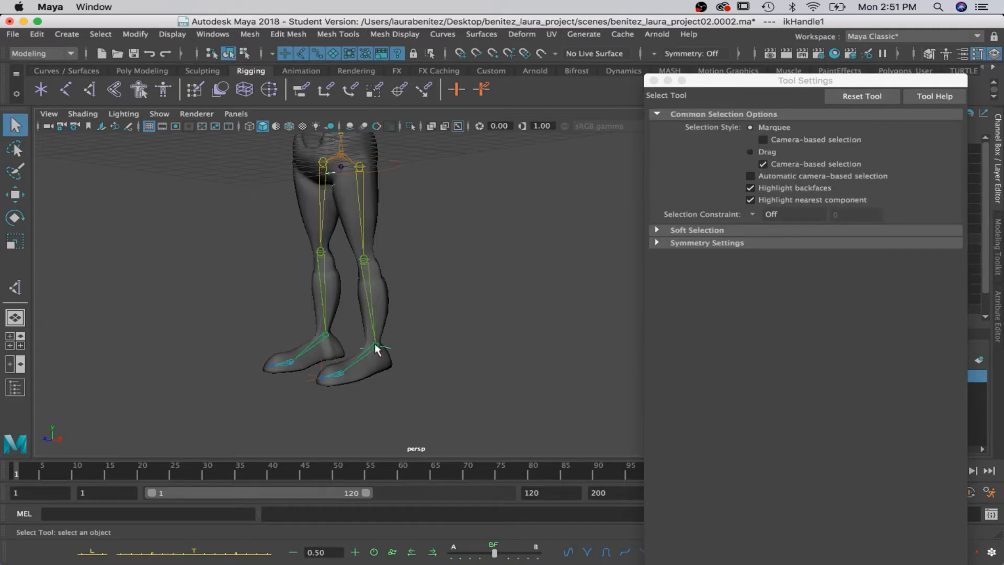
pyautogui.press('w')
pyautogui.moveTo(381, 347); pyautogui.dragTo(488, 370)
pyautogui.press('z')
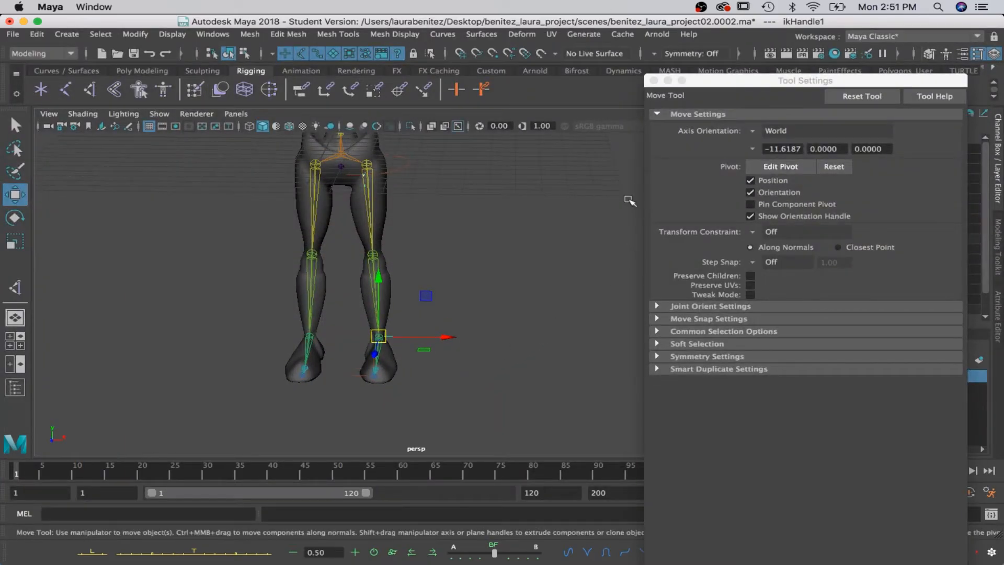
# Close the tool settings and rename the left ankle's IK handle as left_leg_ikhandle
pyautogui.click(654, 80)
pyautogui.click(832, 137)
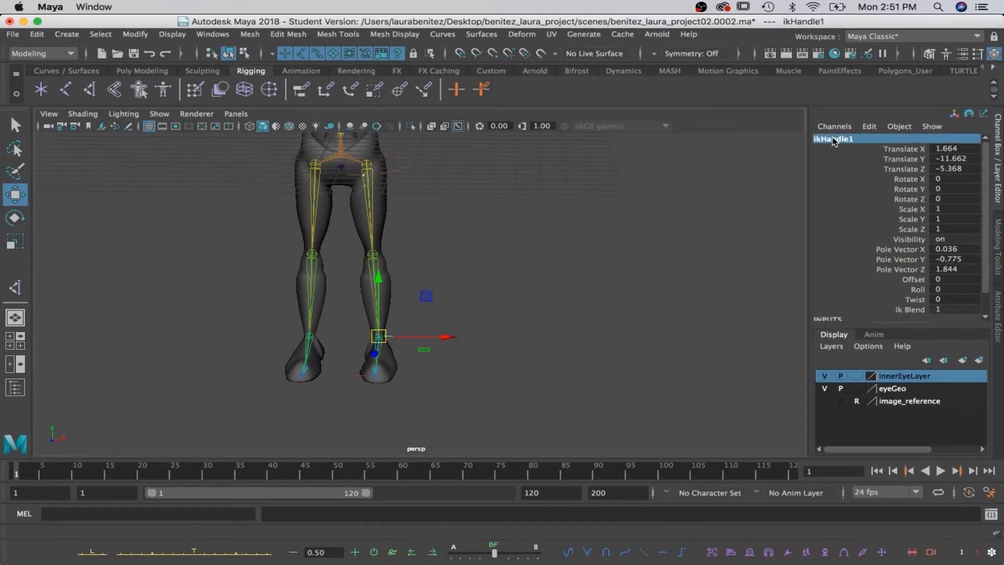
pyautogui.write('left_leg_ikh')
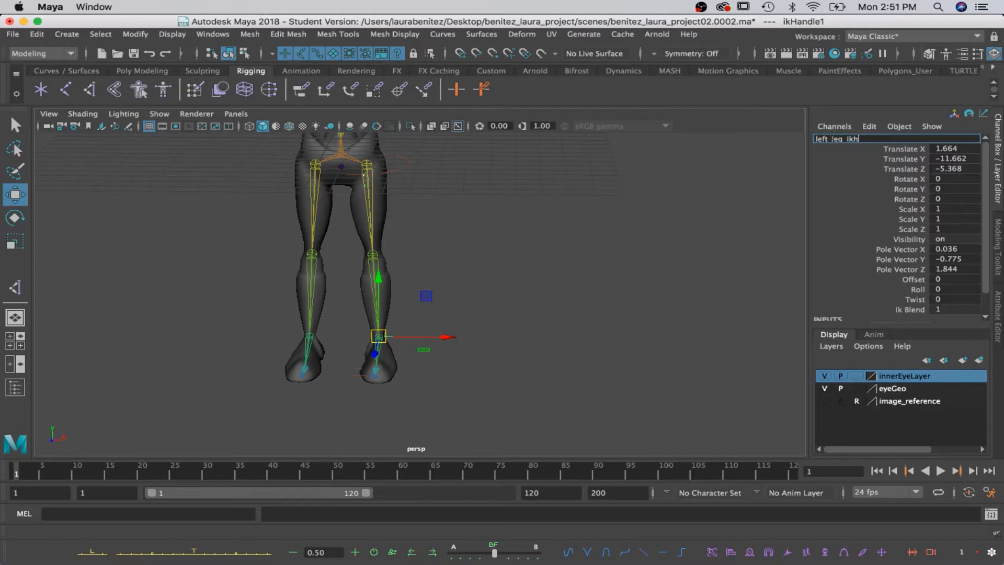
pyautogui.write('andle')
pyautogui.press('Return')
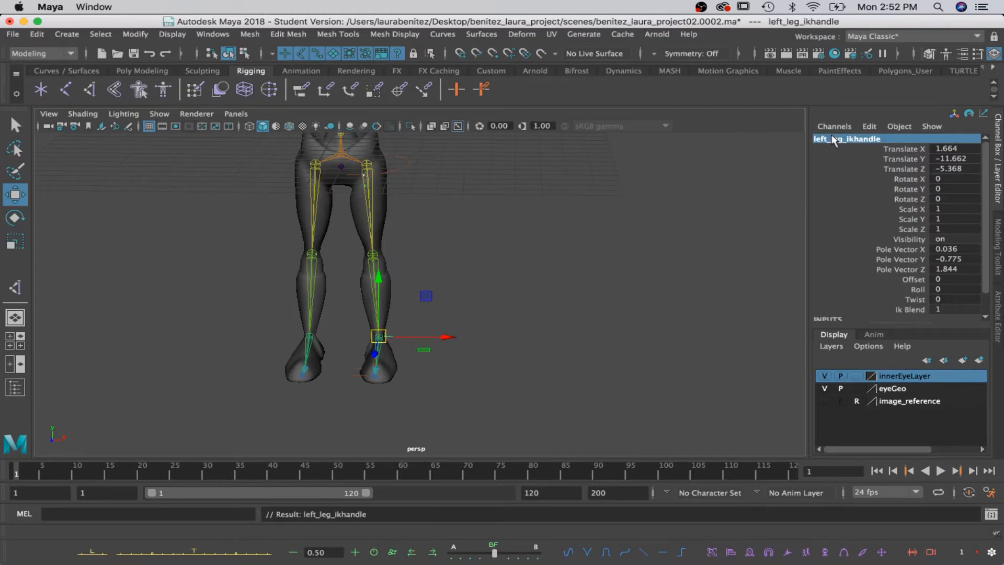
# Select the IK handle at the ball of the left foot and rename it as left_ball_ikhandle
pyautogui.moveTo(437, 367)
pyautogui.keyDown('alt'); pyautogui.mouseDown()
pyautogui.moveTo(531, 382)
pyautogui.moveTo(434, 361)
pyautogui.mouseUp(); pyautogui.keyUp('alt')
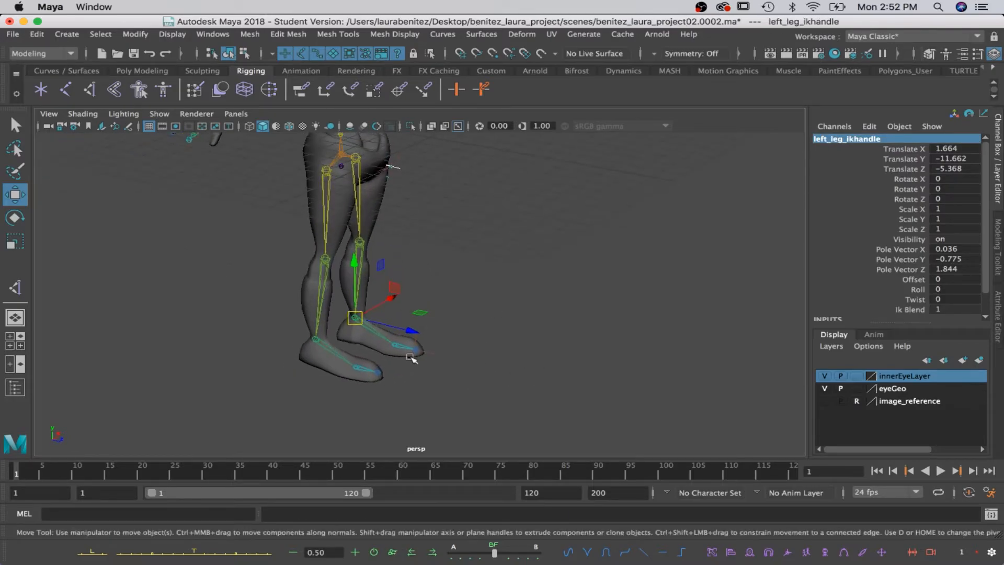
pyautogui.press('q')
pyautogui.click(402, 335)
pyautogui.scroll(6, 416, 334)
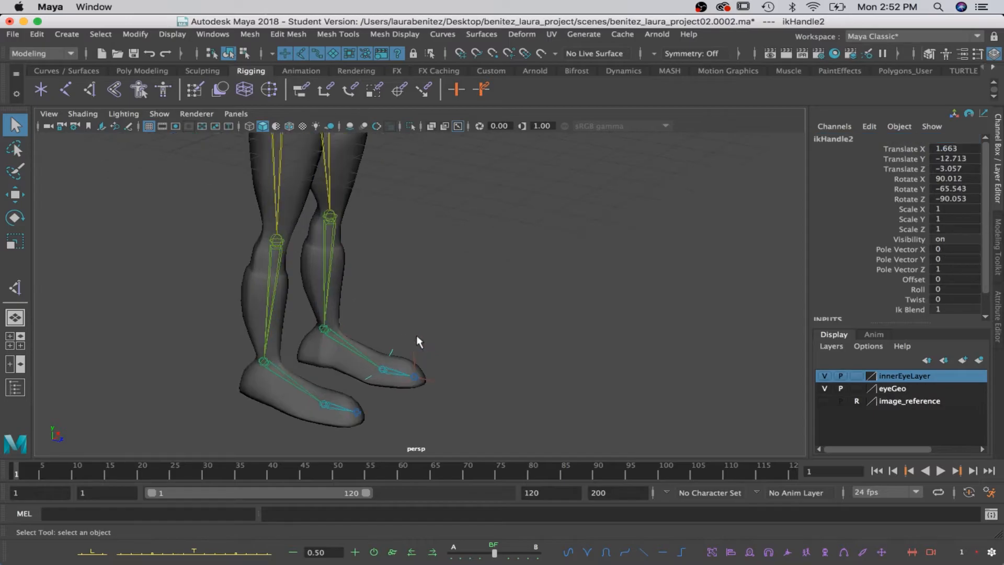
pyautogui.keyDown('alt'); pyautogui.moveTo(430, 370); pyautogui.dragTo(458, 218); pyautogui.keyUp('alt')
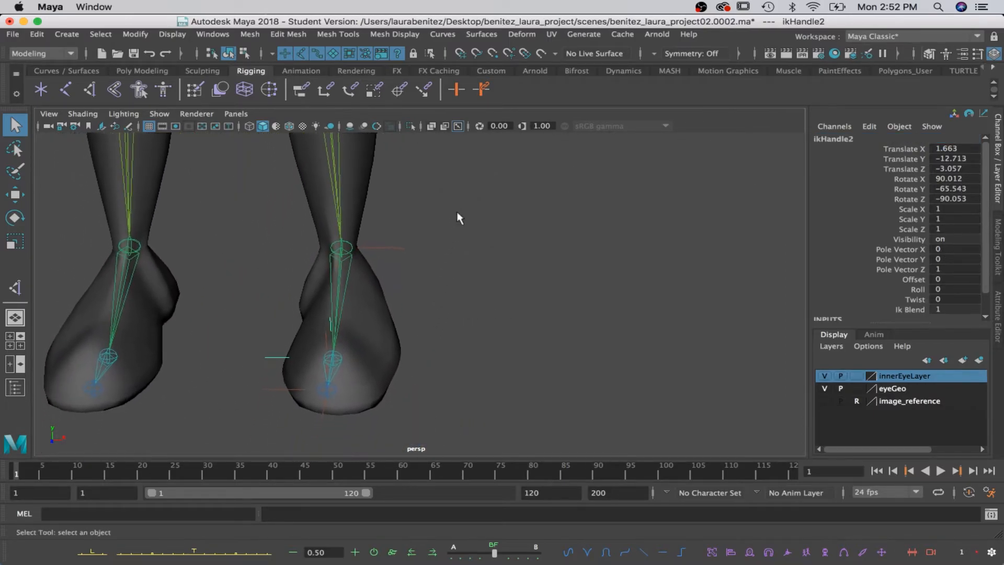
pyautogui.keyDown('alt'); pyautogui.moveTo(482, 266); pyautogui.dragTo(520, 264); pyautogui.keyUp('alt')
pyautogui.keyDown('alt'); pyautogui.moveTo(520, 265); pyautogui.dragTo(480, 234, button='middle'); pyautogui.keyUp('alt')
pyautogui.keyDown('alt'); pyautogui.moveTo(480, 234); pyautogui.dragTo(493, 258); pyautogui.keyUp('alt')
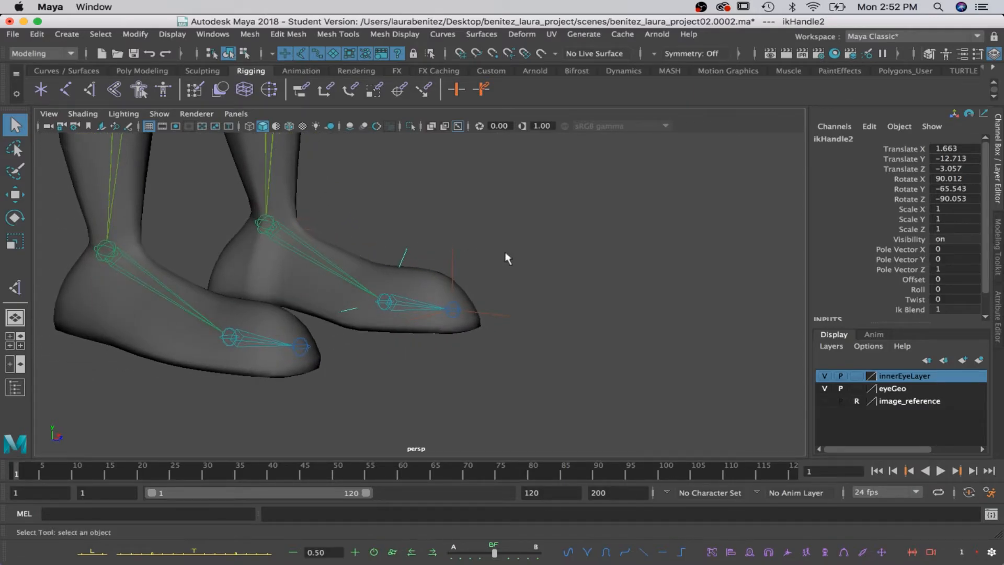
pyautogui.doubleClick(843, 140)
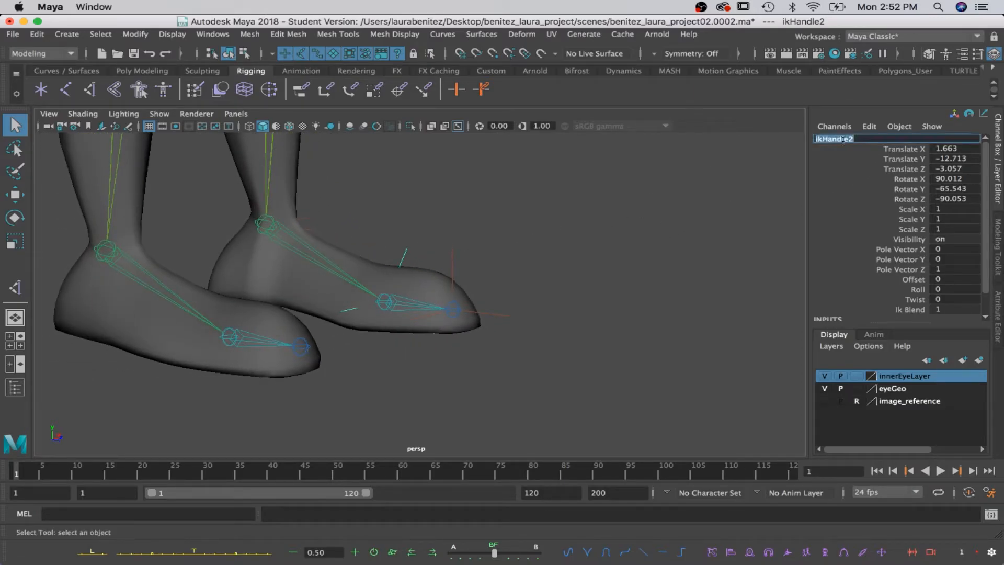
pyautogui.write('left_ball_ikh')
pyautogui.press('Return')
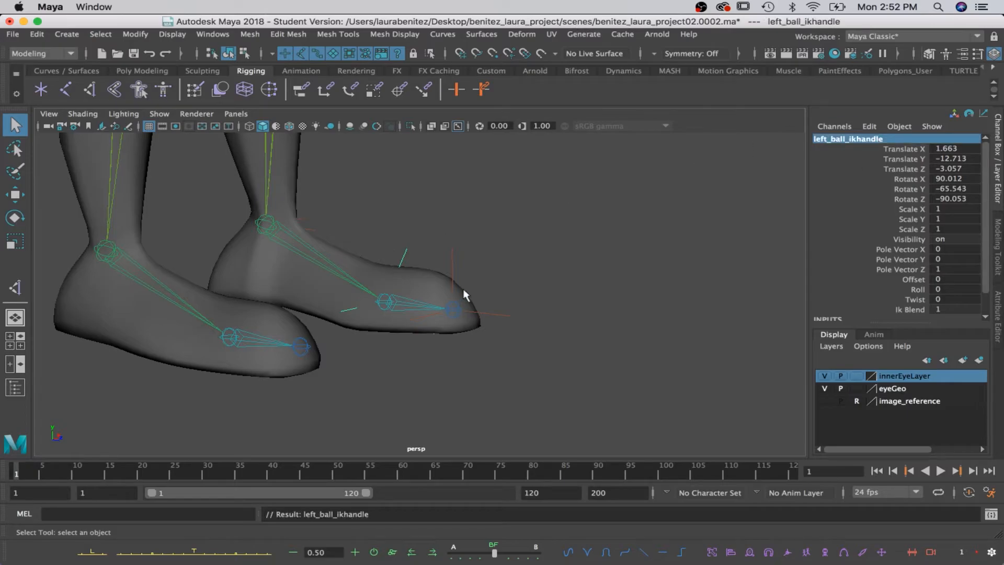
# Select the IK handle at the left toe and rename it as left_toe_ikhandle
pyautogui.click(450, 263)
pyautogui.doubleClick(845, 140)
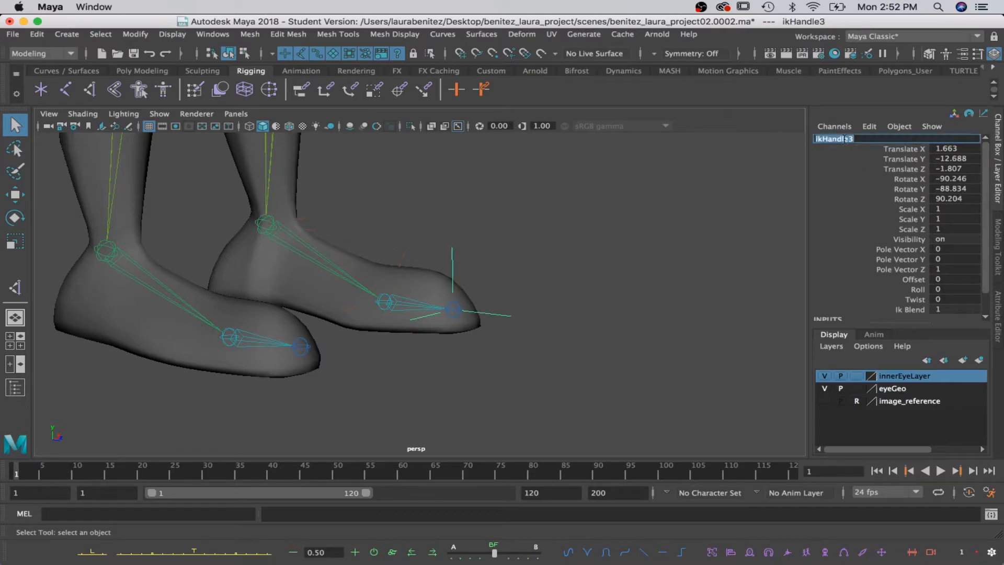
pyautogui.write('left_toe_ikhandle')
pyautogui.press('Return')
# Reset the IK Handle tool to the Rotate-Plane Solver, try starting a handle at the right hip joint, and leave the tool
pyautogui.keyDown('alt'); pyautogui.moveTo(703, 243); pyautogui.dragTo(651, 279); pyautogui.keyUp('alt')
pyautogui.scroll(-3, 651, 286)
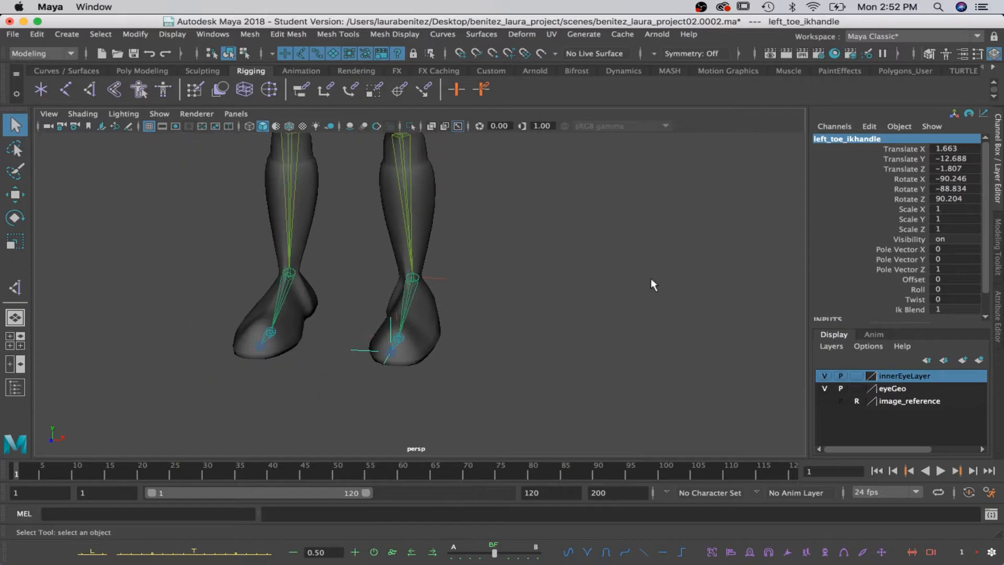
pyautogui.scroll(-5, 515, 335)
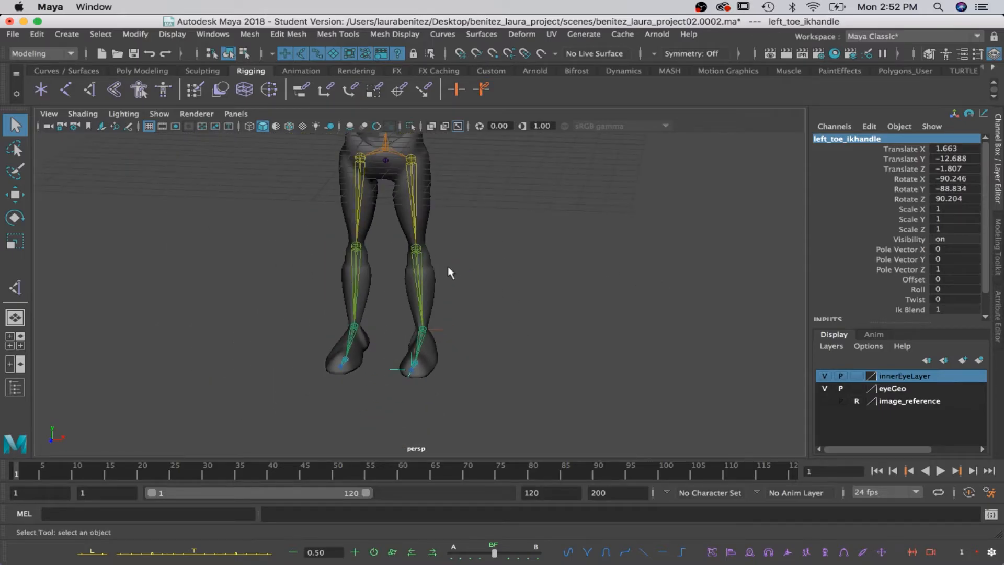
pyautogui.keyDown('alt'); pyautogui.moveTo(453, 216); pyautogui.dragTo(525, 254, button='middle'); pyautogui.keyUp('alt')
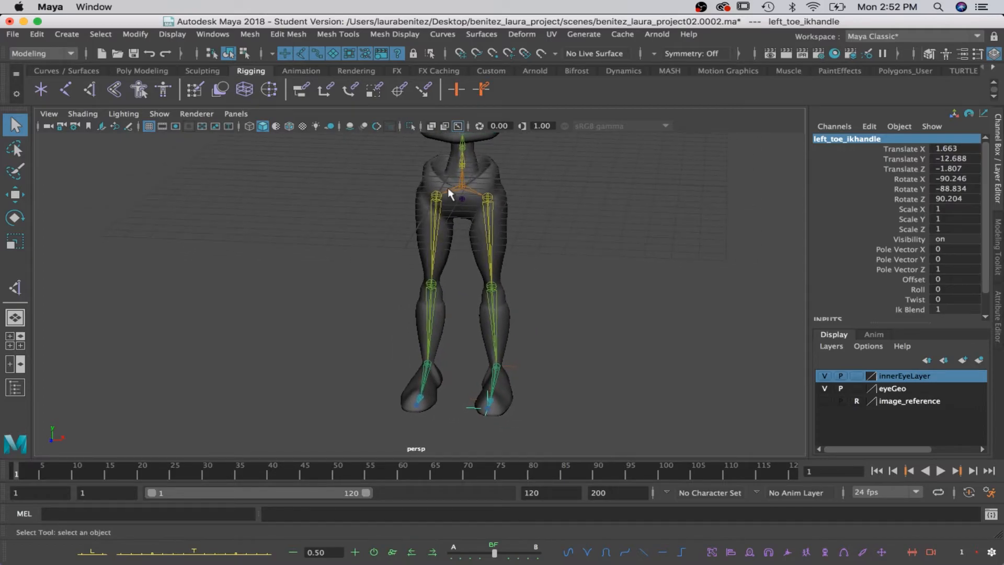
pyautogui.click(434, 198)
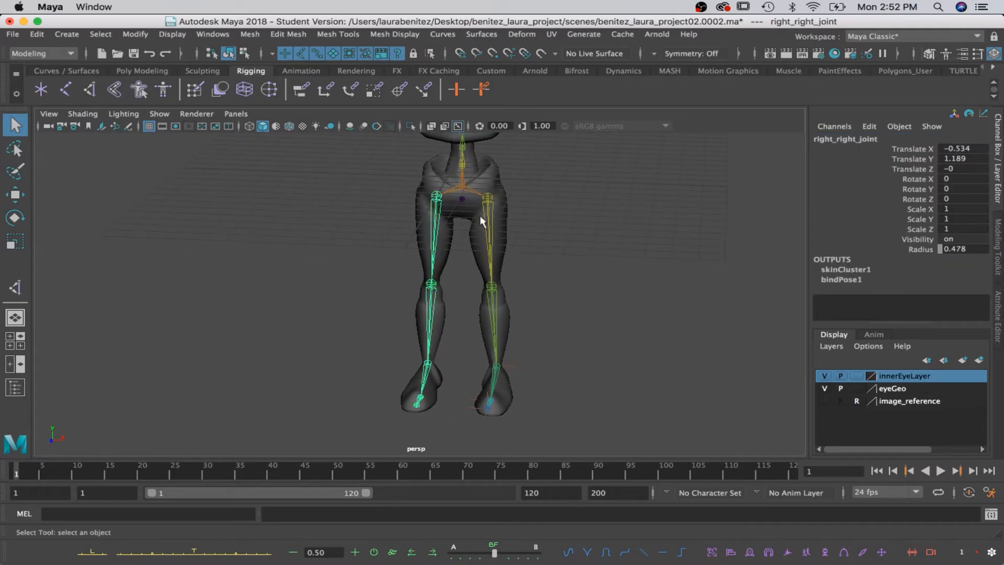
pyautogui.scroll(3, 596, 260)
pyautogui.keyDown('alt'); pyautogui.moveTo(597, 262); pyautogui.dragTo(440, 243, button='middle'); pyautogui.keyUp('alt')
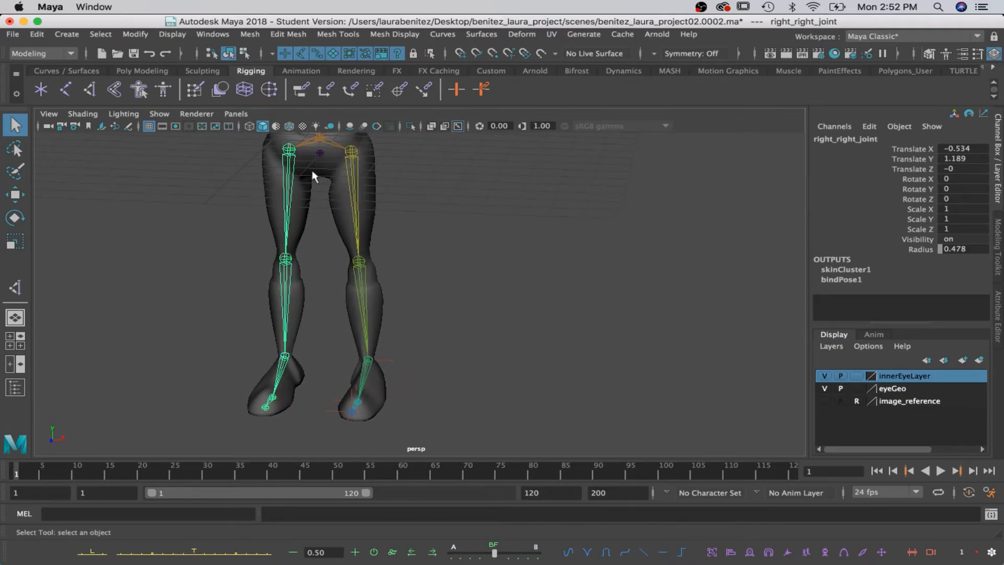
pyautogui.keyDown('alt'); pyautogui.moveTo(257, 333); pyautogui.dragTo(340, 320); pyautogui.keyUp('alt')
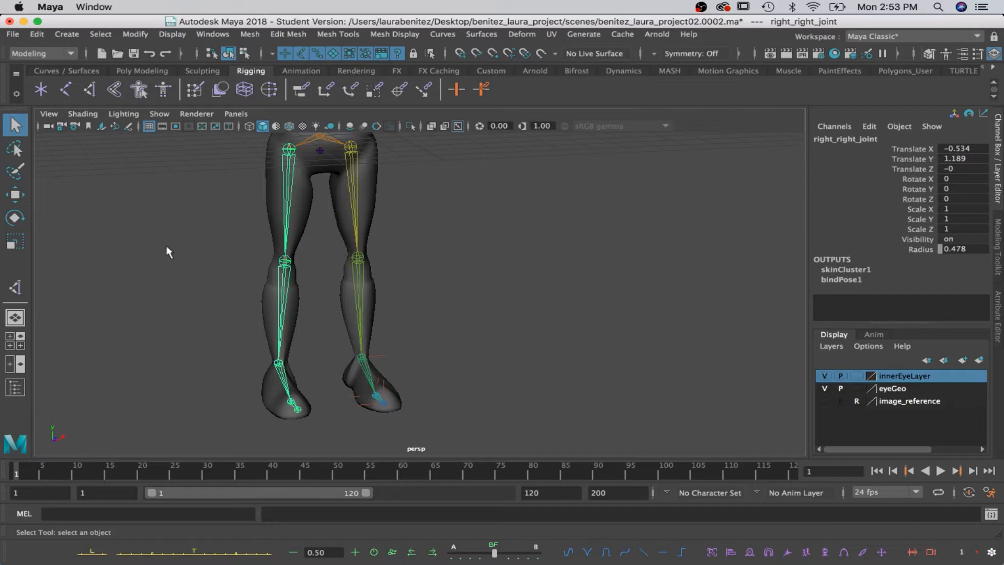
pyautogui.click(90, 92)
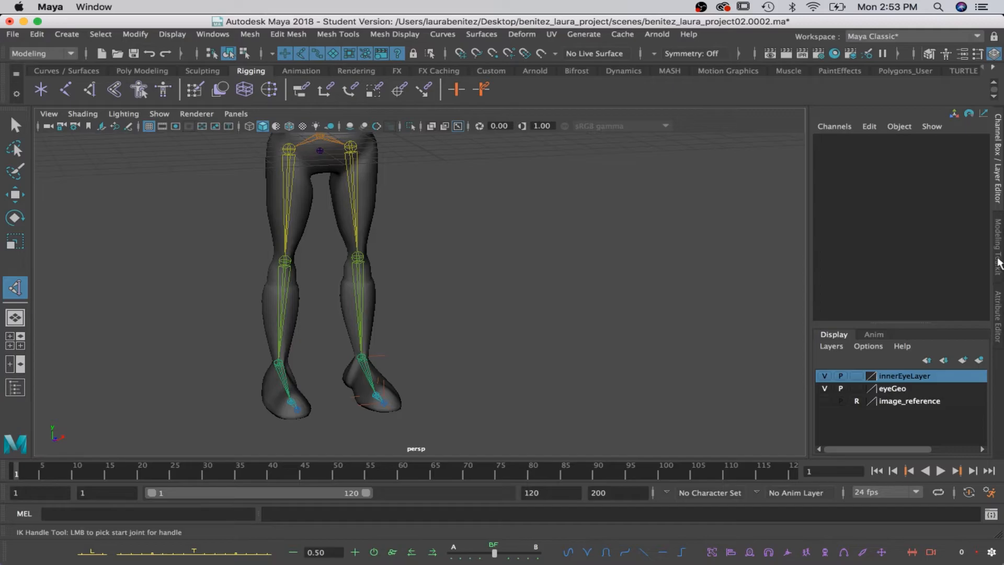
pyautogui.click(977, 55)
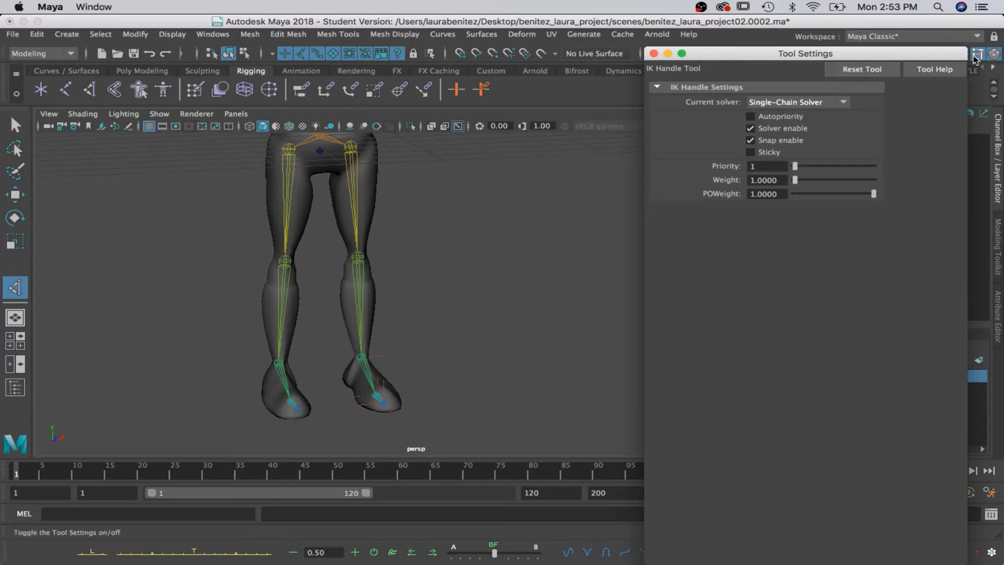
pyautogui.moveTo(939, 57); pyautogui.dragTo(894, 49)
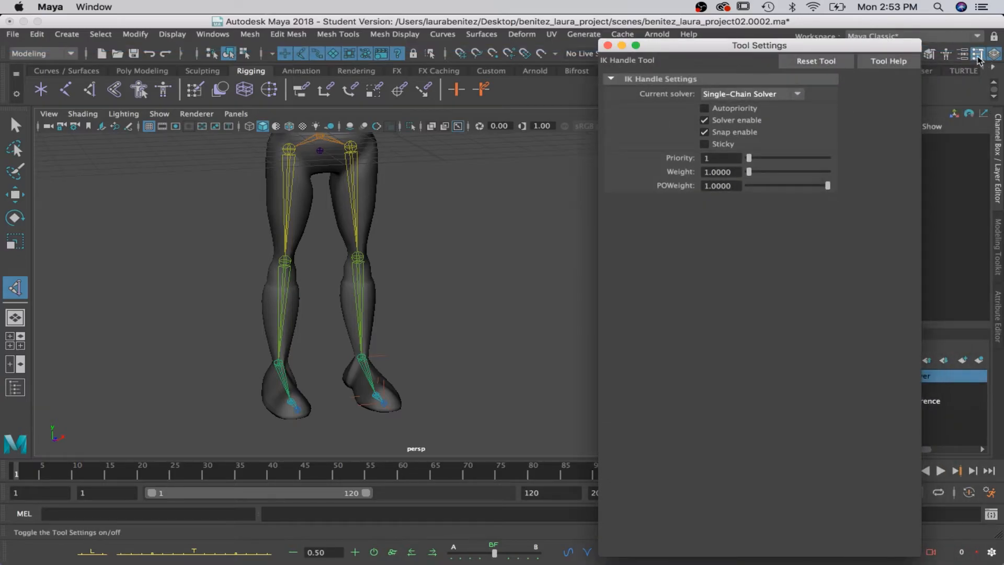
pyautogui.click(812, 63)
pyautogui.click(810, 62)
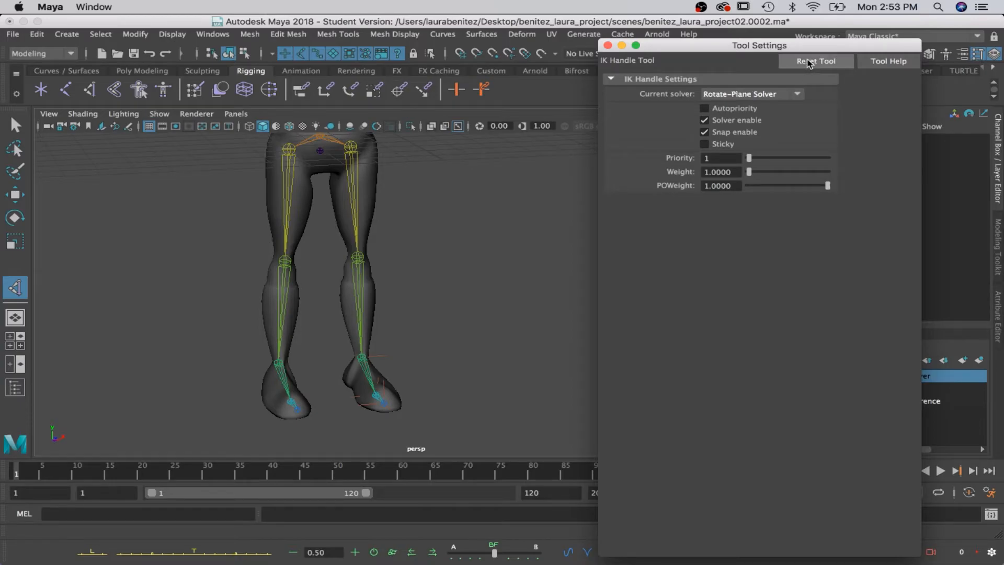
pyautogui.click(290, 151)
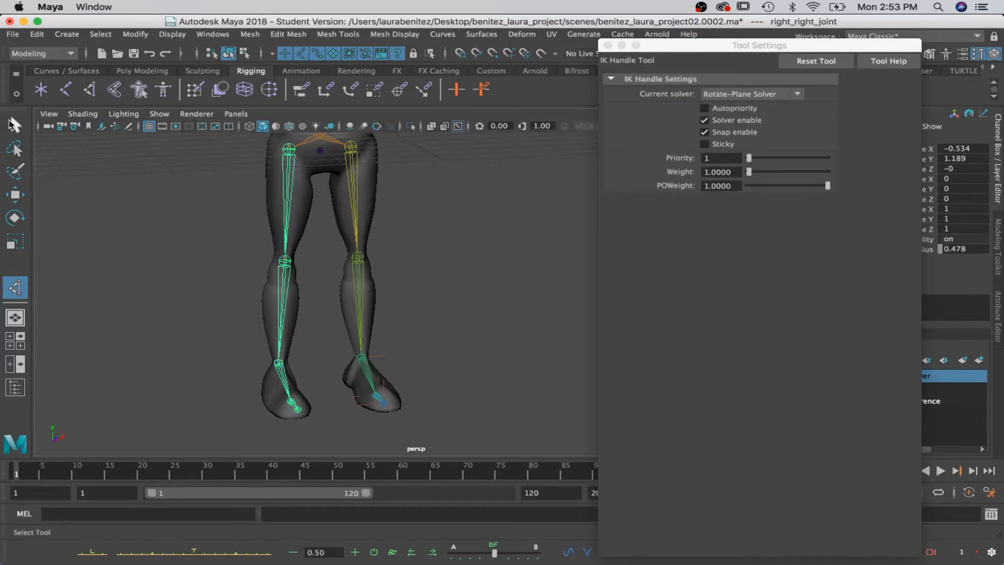
pyautogui.click(14, 123)
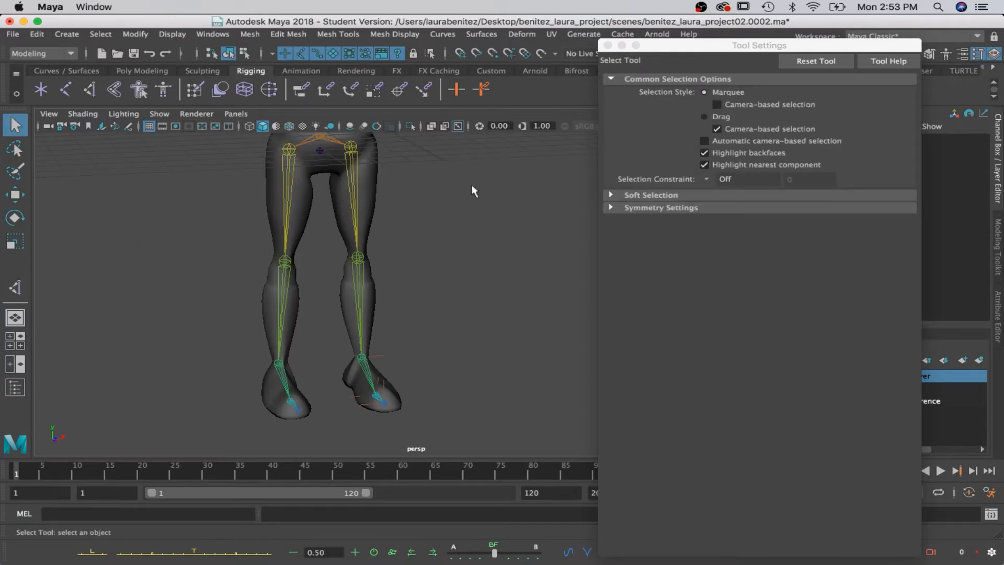
# Select the right knee joint, close the tool settings, and set the joint's Rotate Y to 40
pyautogui.keyDown('alt'); pyautogui.moveTo(465, 202); pyautogui.dragTo(444, 209); pyautogui.keyUp('alt')
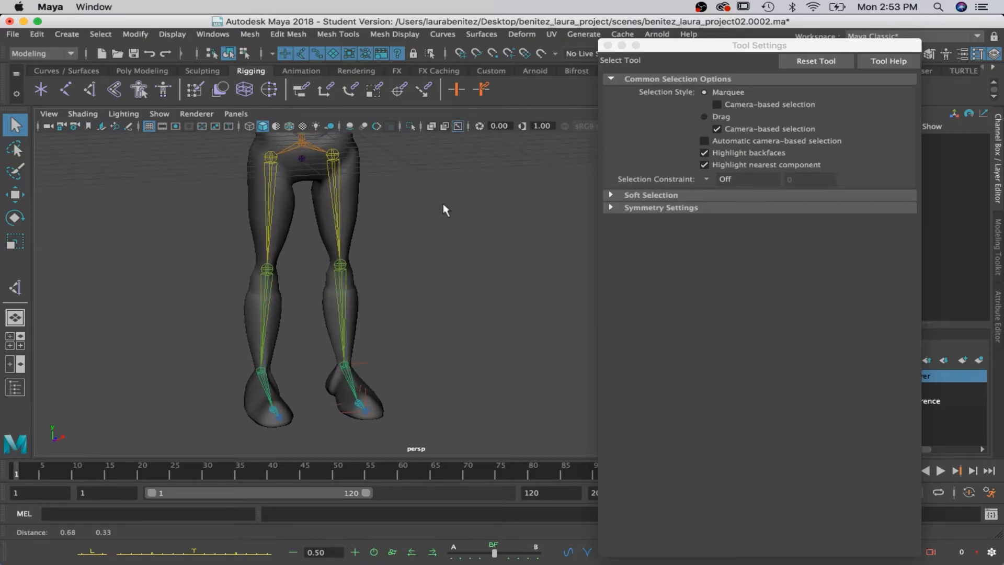
pyautogui.click(268, 273)
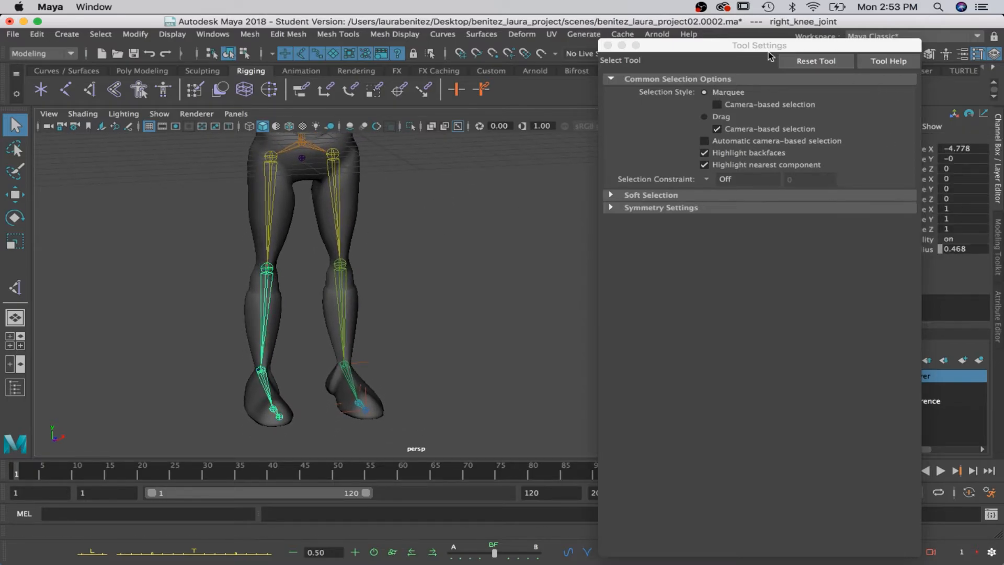
pyautogui.click(621, 45)
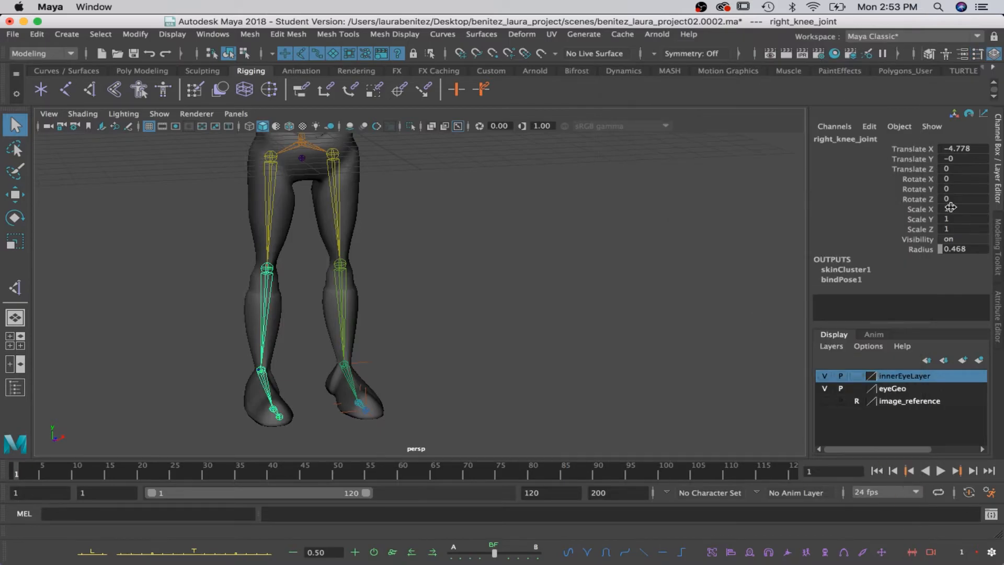
pyautogui.doubleClick(950, 189)
pyautogui.press('Return')
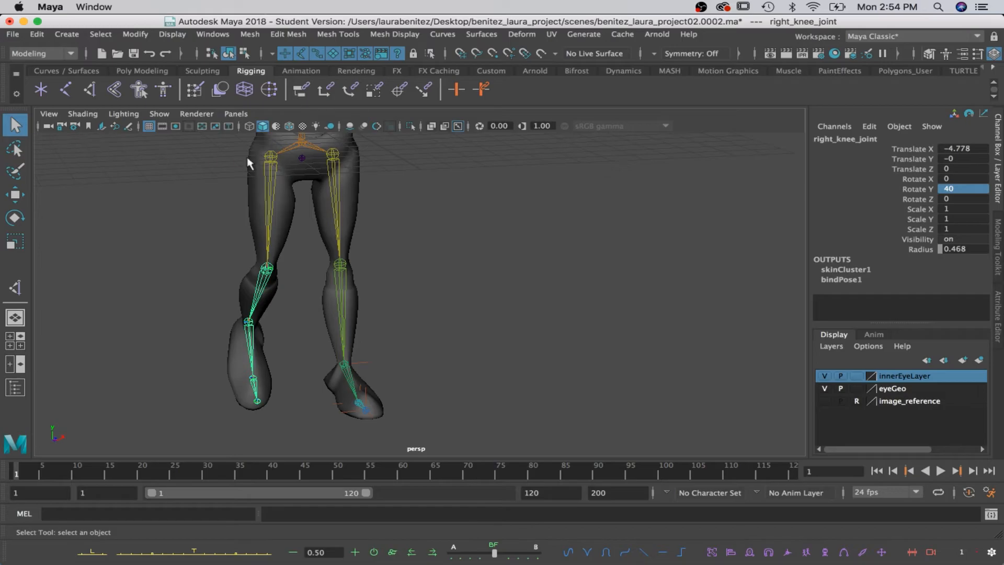
# Set the preferred angle for the right leg's joint chain, starting from its hip joint
pyautogui.click(280, 153)
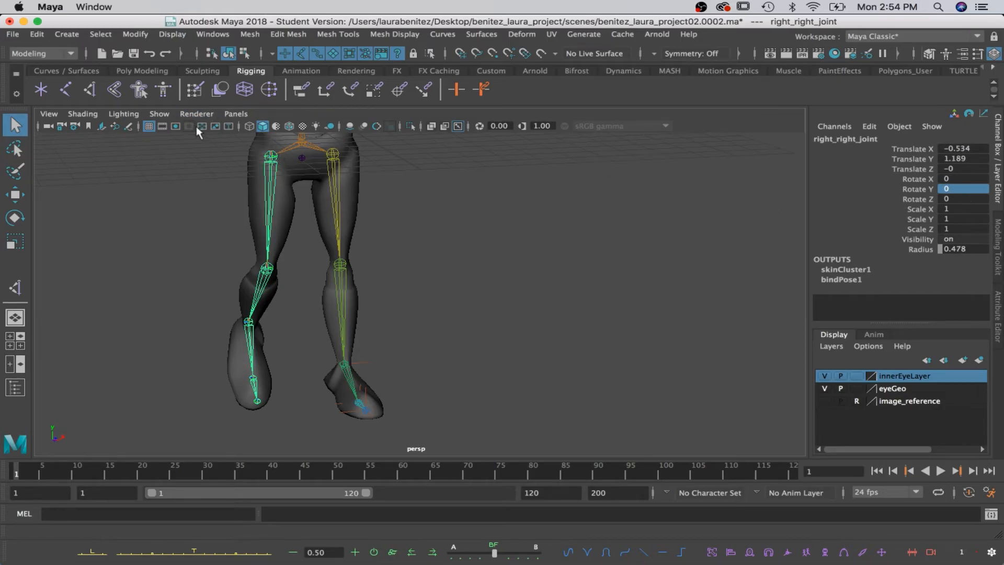
pyautogui.press('space')
pyautogui.click(219, 264)
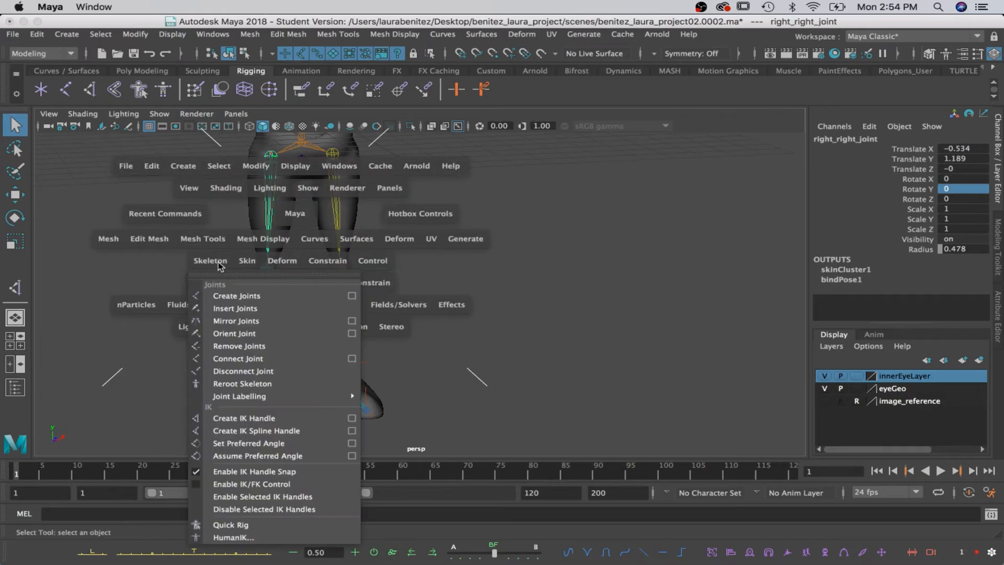
pyautogui.click(249, 445)
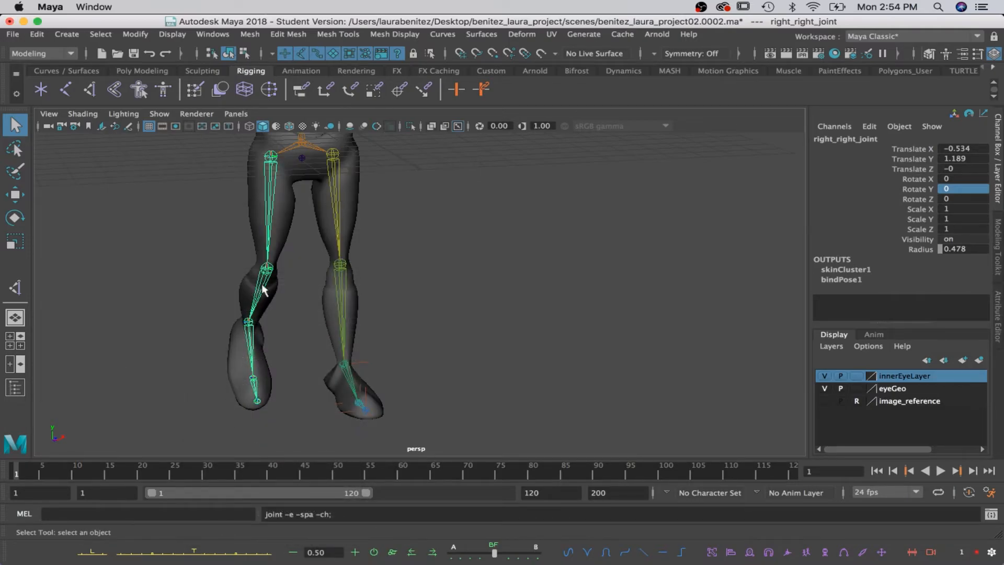
# Select the right knee joint and set its Rotate Y back to 0
pyautogui.click(266, 268)
pyautogui.doubleClick(950, 191)
pyautogui.write('0')
pyautogui.press('Return')
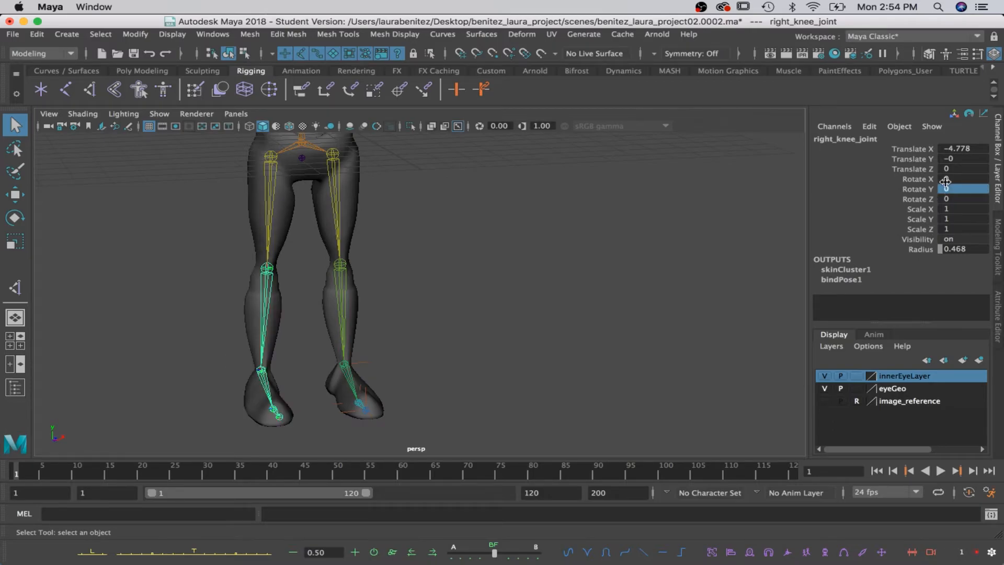
# Create an IK handle from the right hip joint to the right ankle joint
pyautogui.click(90, 91)
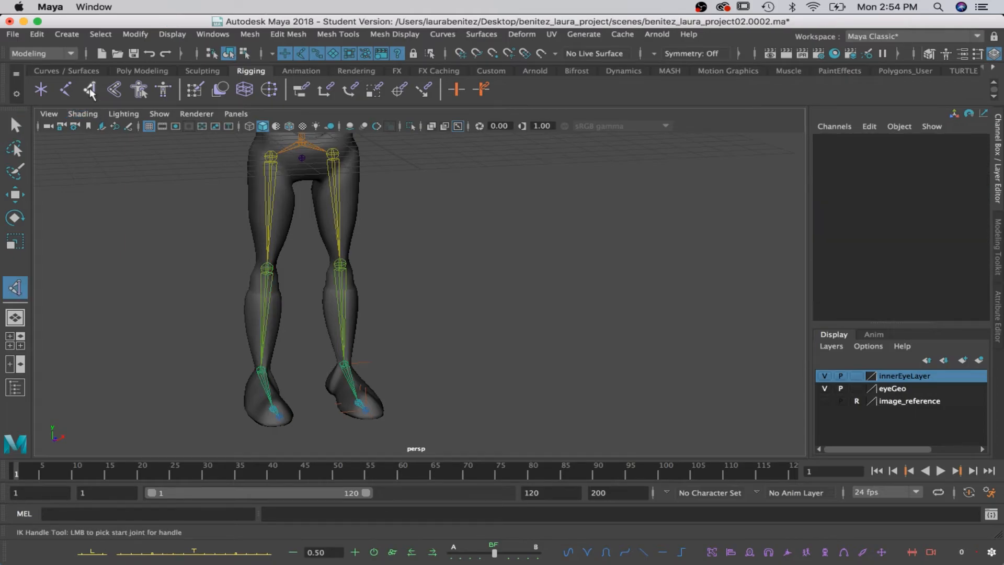
pyautogui.click(271, 157)
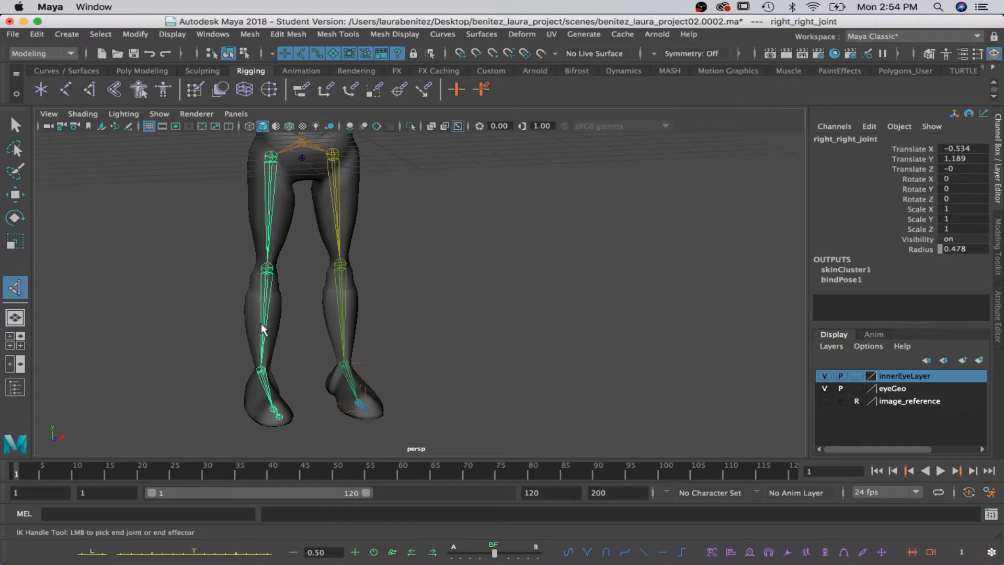
pyautogui.click(261, 372)
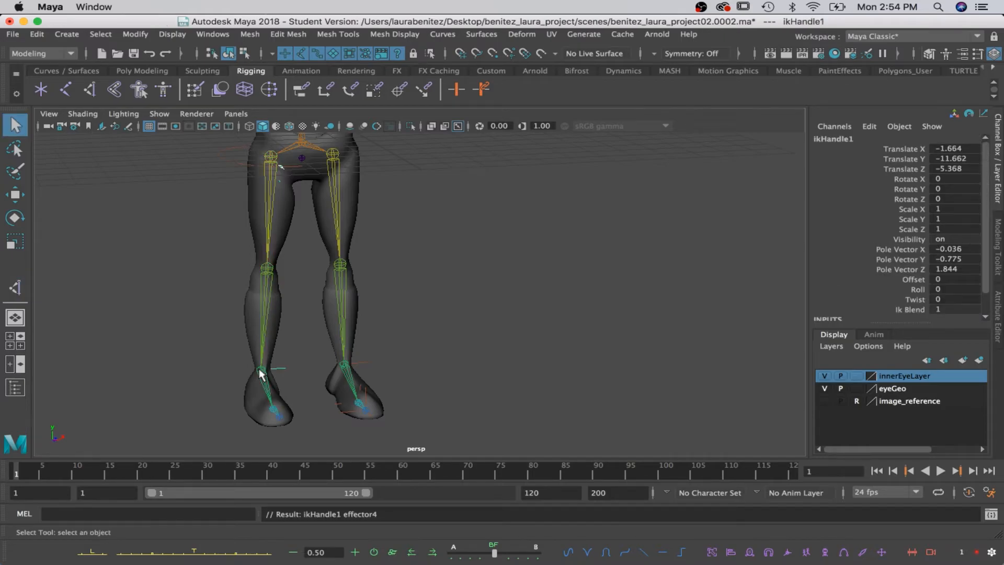
# Switch the IK Handle tool to the Single-Chain Solver and create a handle from the right ankle joint to the ball joint
pyautogui.click(90, 91)
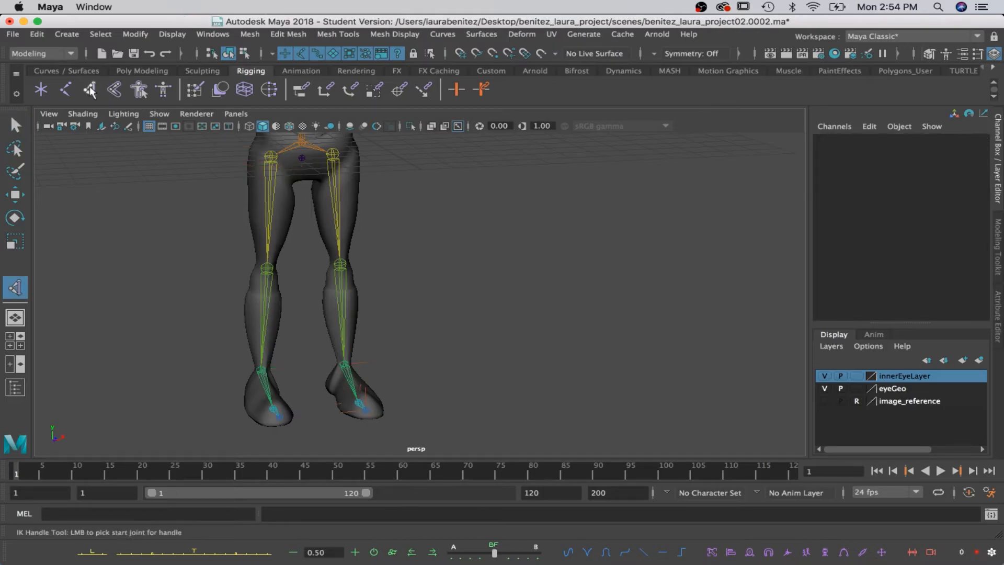
pyautogui.click(979, 54)
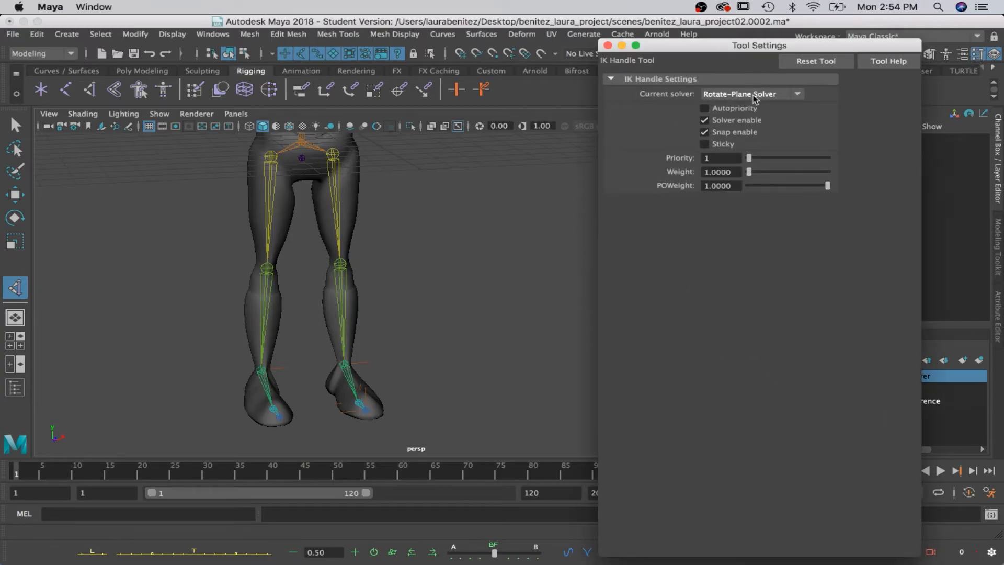
pyautogui.click(739, 95)
pyautogui.click(716, 111)
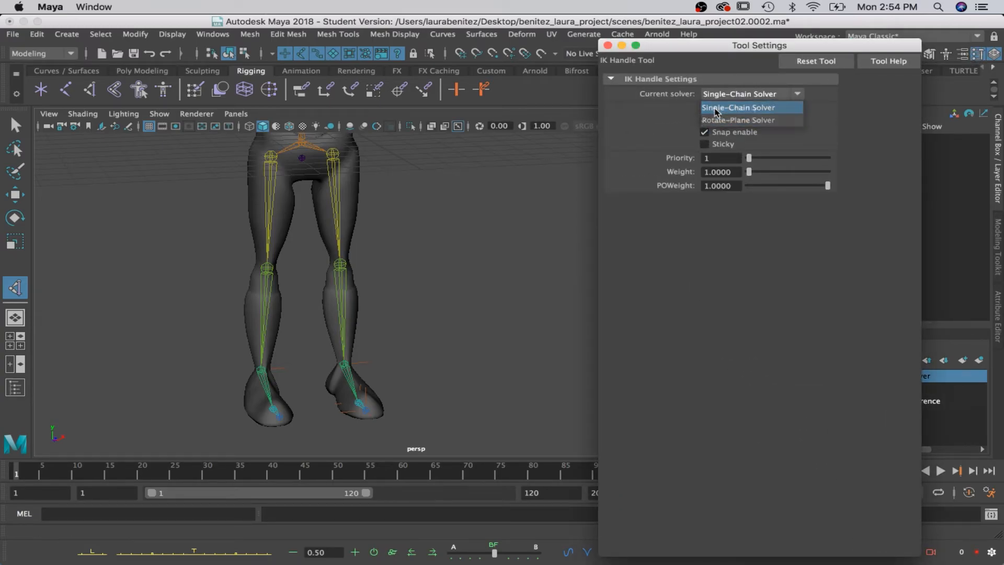
pyautogui.click(260, 371)
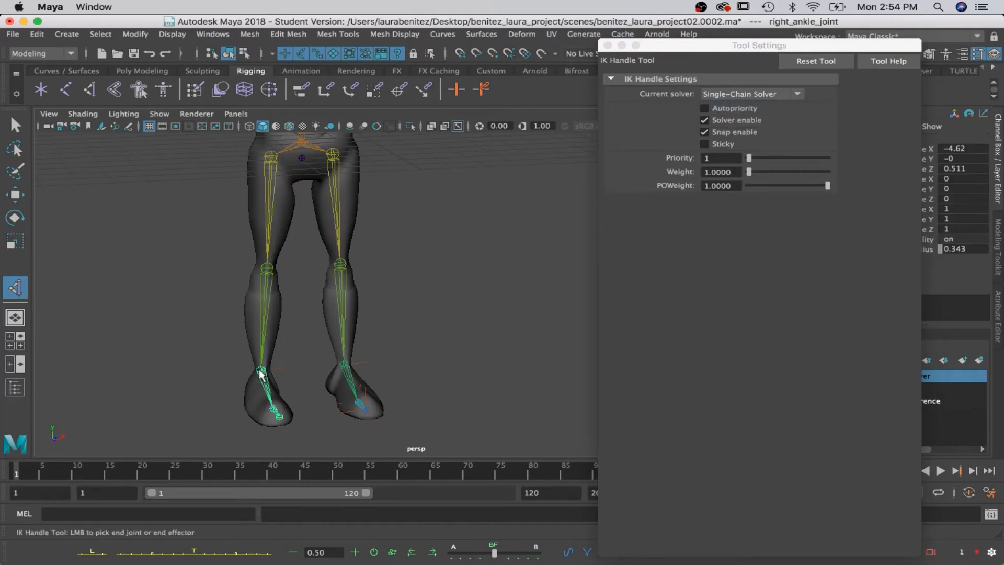
pyautogui.click(273, 413)
pyautogui.press('q')
# Create a single-chain IK handle from the right ball joint to the toe joint and leave the tool
pyautogui.keyDown('alt'); pyautogui.moveTo(303, 424); pyautogui.dragTo(402, 423); pyautogui.keyUp('alt')
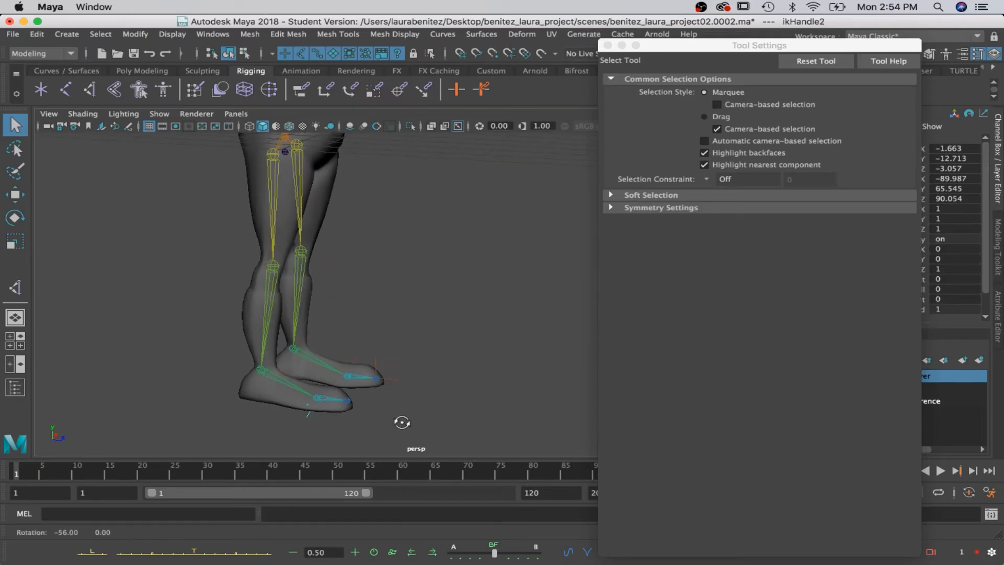
pyautogui.click(16, 289)
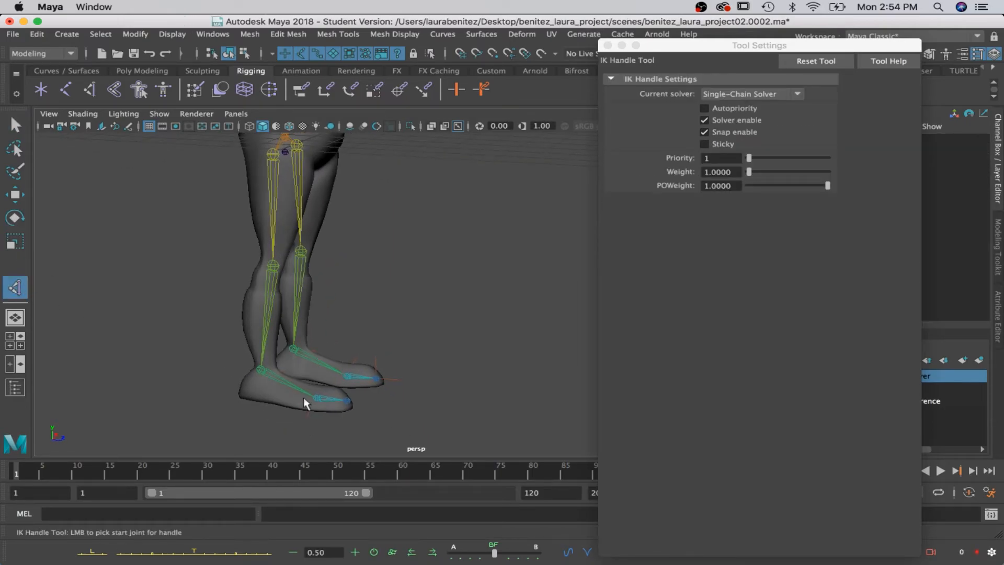
pyautogui.click(317, 399)
pyautogui.click(356, 408)
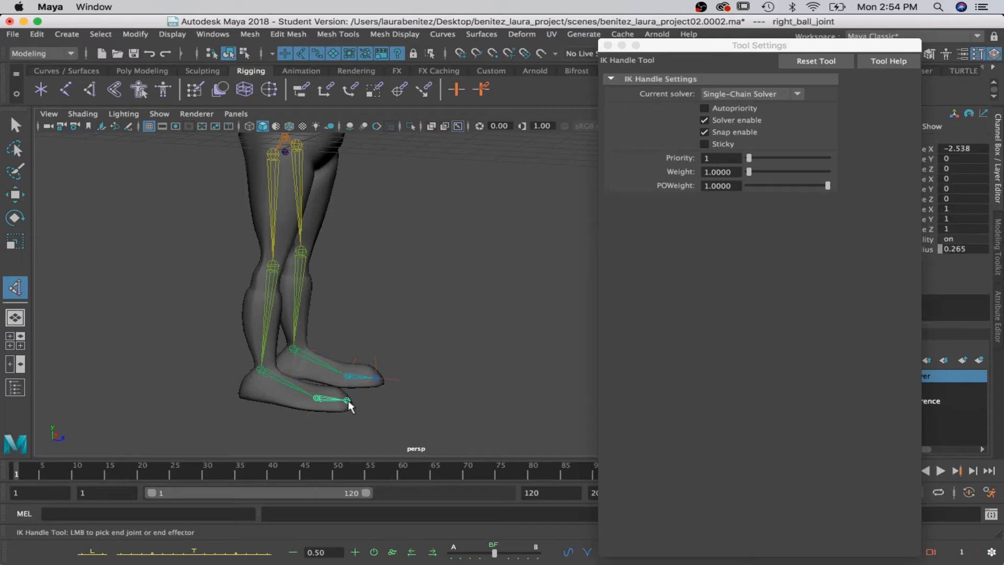
pyautogui.press('q')
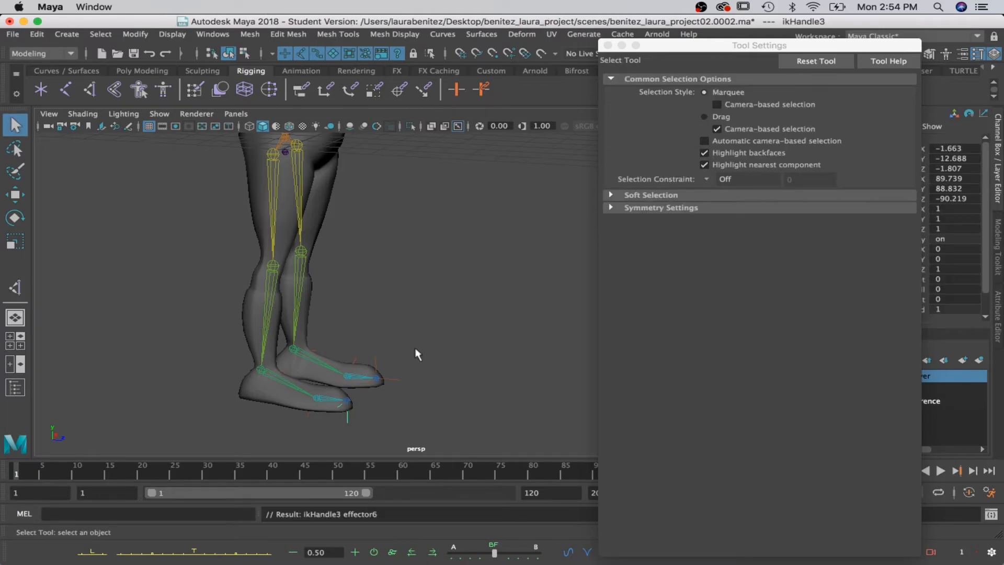
# Test the right leg's bend by moving the ankle's IK handle upward, and undo the move
pyautogui.click(260, 369)
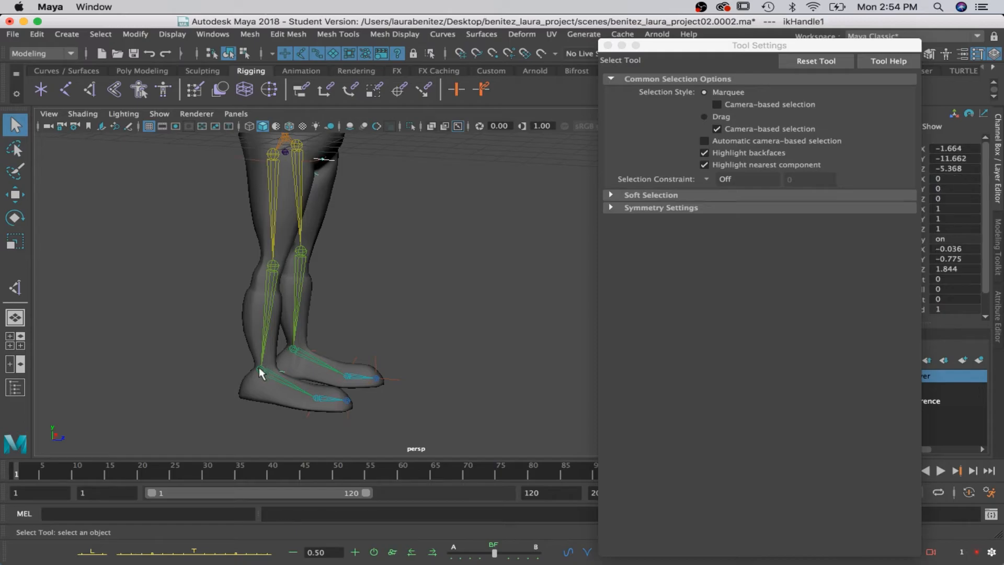
pyautogui.press('w')
pyautogui.moveTo(261, 369); pyautogui.dragTo(267, 295)
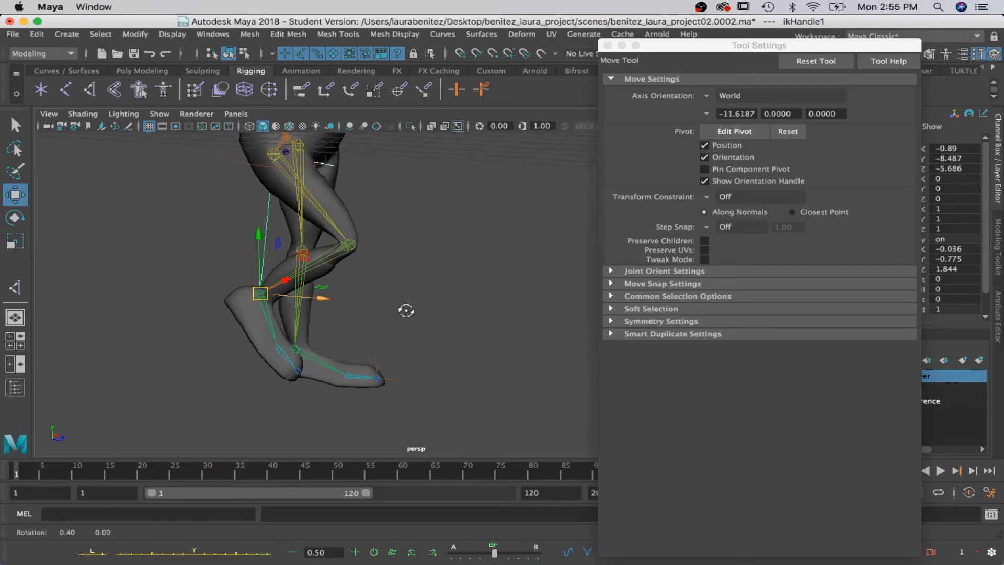
pyautogui.keyDown('alt'); pyautogui.moveTo(409, 311); pyautogui.dragTo(304, 312); pyautogui.keyUp('alt')
pyautogui.press('super+z')
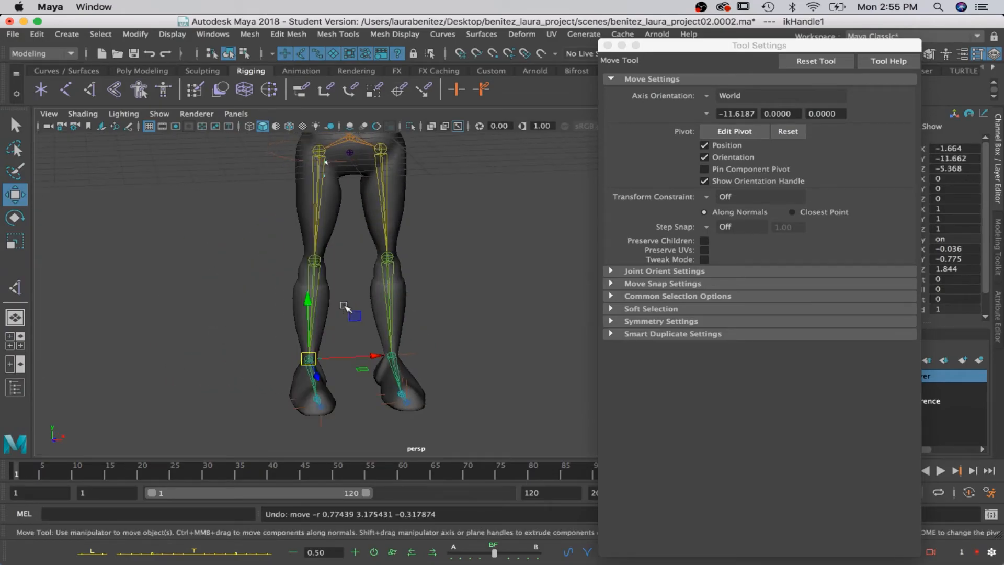
# Close the tool settings and rename the IK handle at the right ankle as right_leg_ikhandle
pyautogui.keyDown('alt'); pyautogui.moveTo(369, 313); pyautogui.dragTo(417, 321); pyautogui.keyUp('alt')
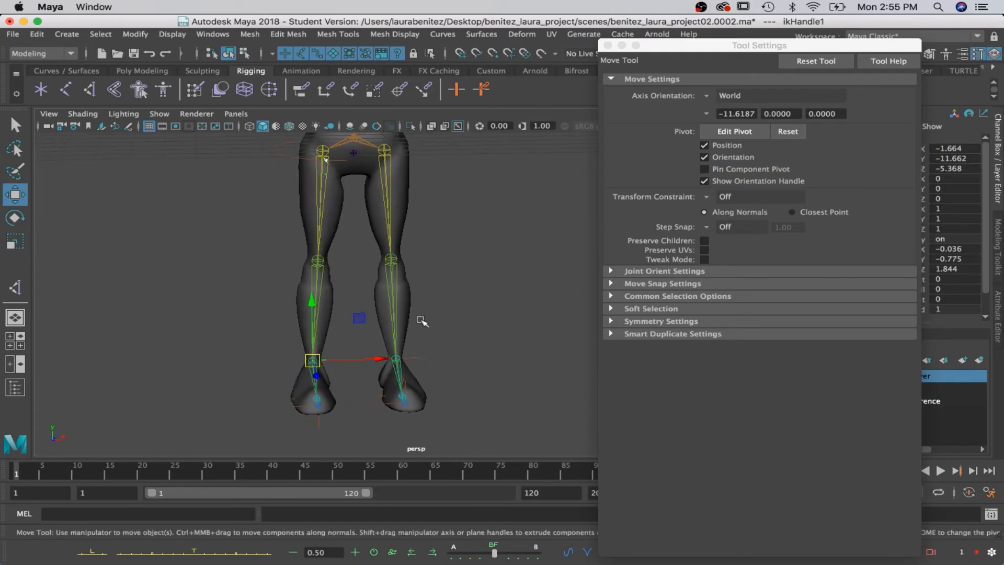
pyautogui.keyDown('alt'); pyautogui.moveTo(417, 321); pyautogui.dragTo(406, 356, button='right'); pyautogui.keyUp('alt')
pyautogui.keyDown('alt'); pyautogui.moveTo(406, 356); pyautogui.dragTo(410, 300); pyautogui.keyUp('alt')
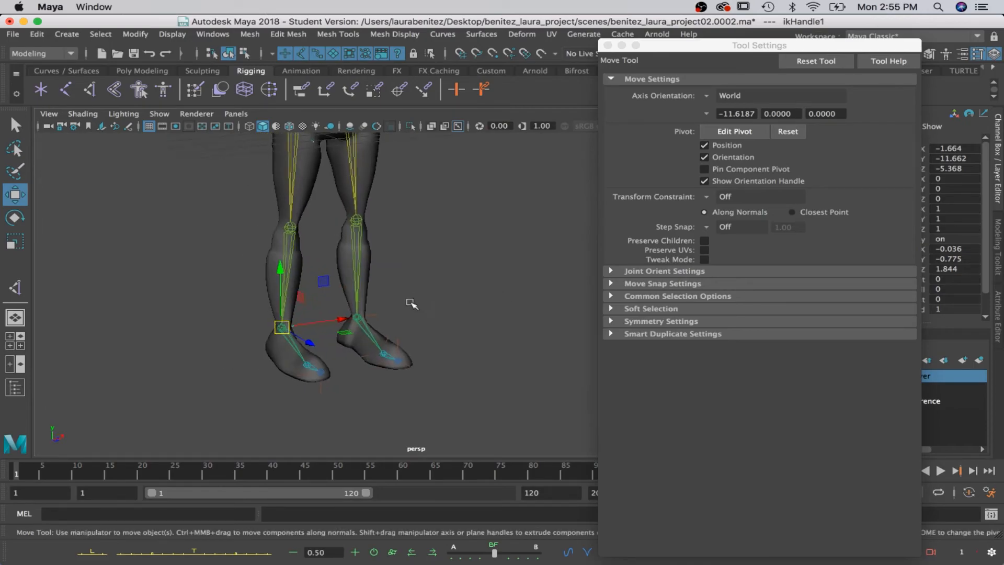
pyautogui.press('q')
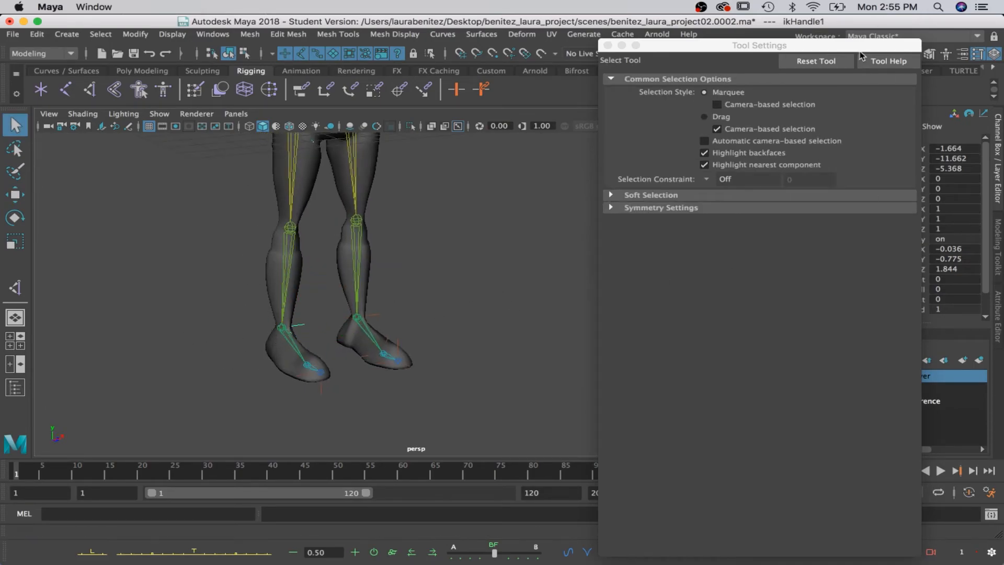
pyautogui.click(609, 46)
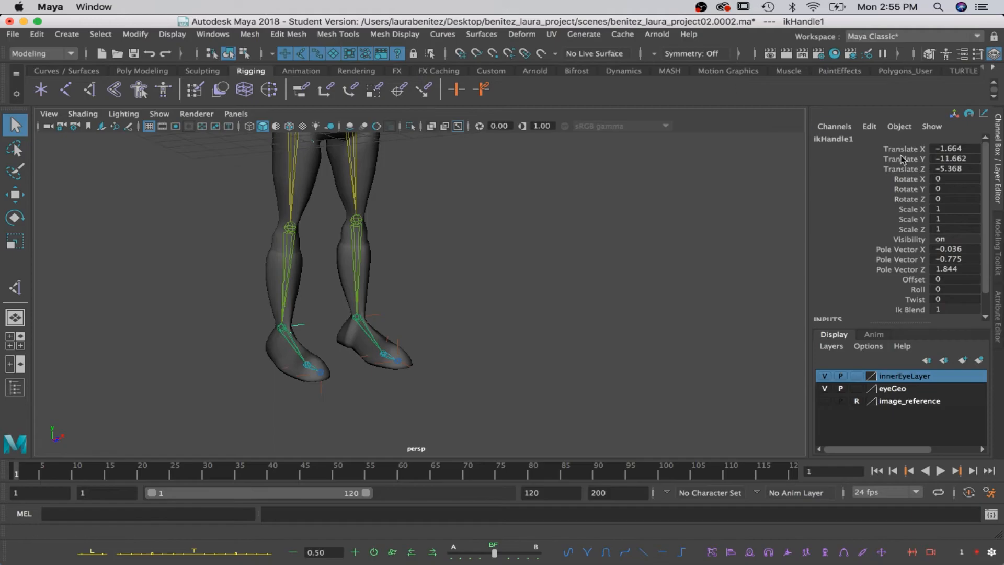
pyautogui.doubleClick(833, 140)
pyautogui.write('right_leg')
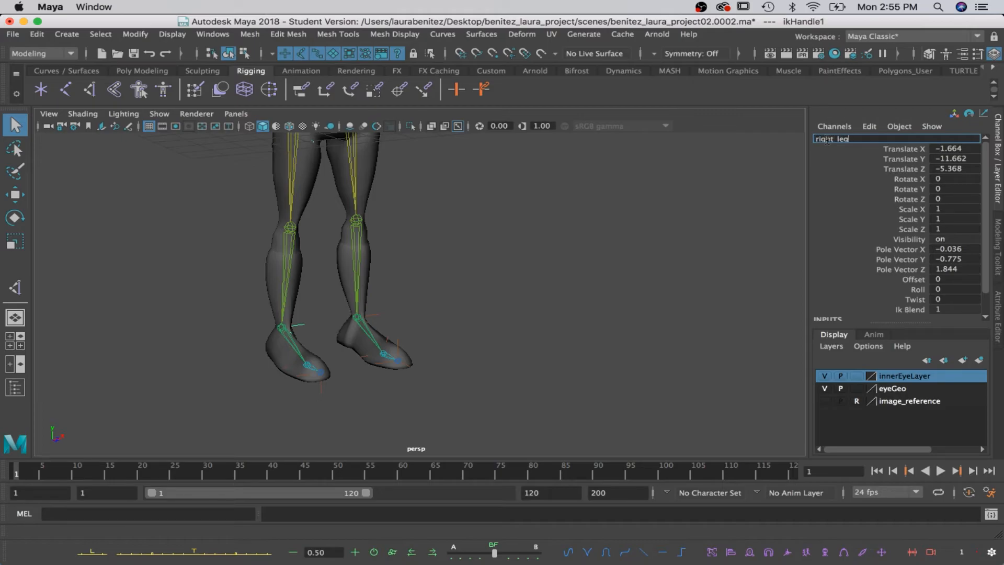
pyautogui.write('_ikhandle')
pyautogui.press('Return')
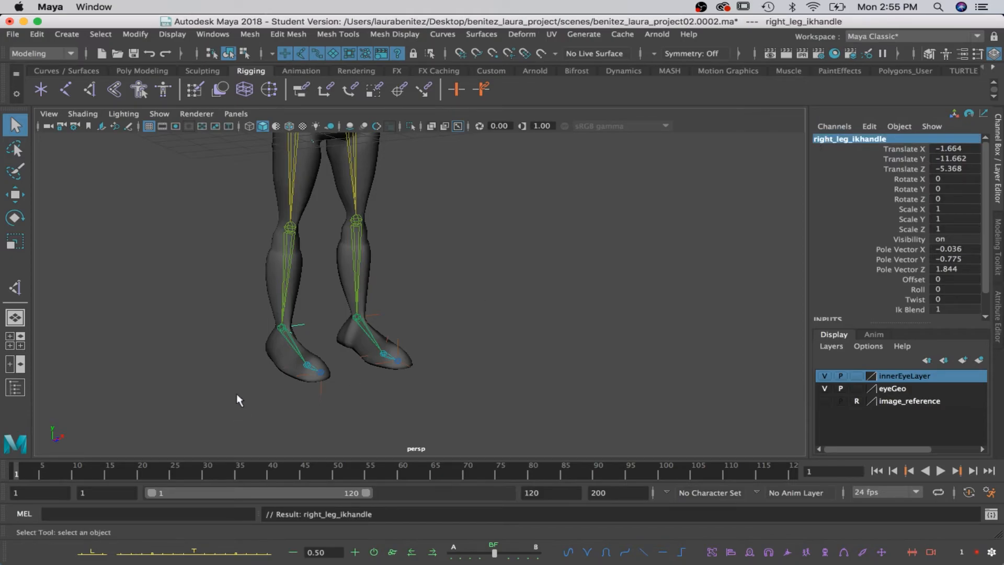
# Select the IK handle at the ball of the right foot and rename it as right_ball_ikhandle
pyautogui.click(281, 368)
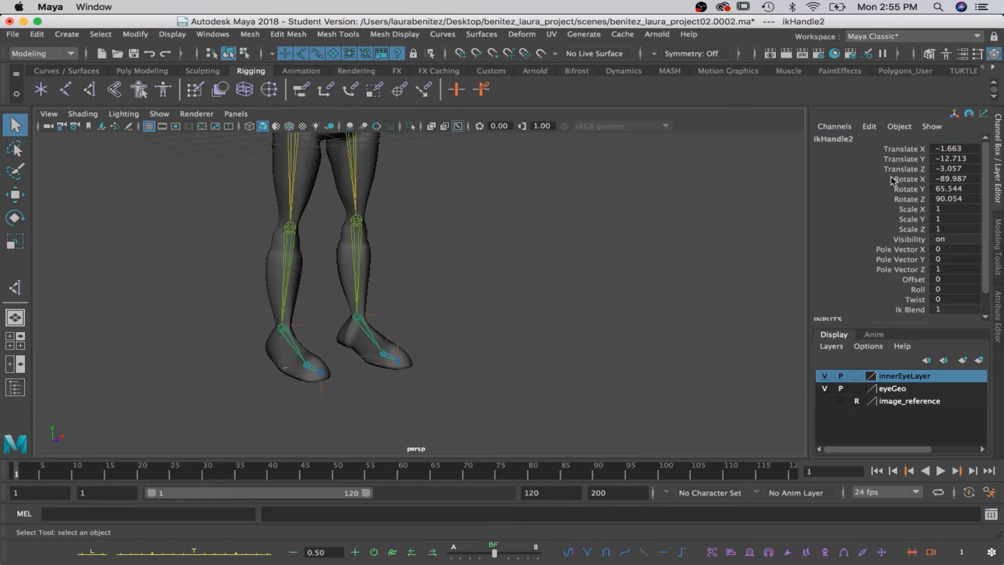
pyautogui.click(837, 139)
pyautogui.write('right_ball_ik')
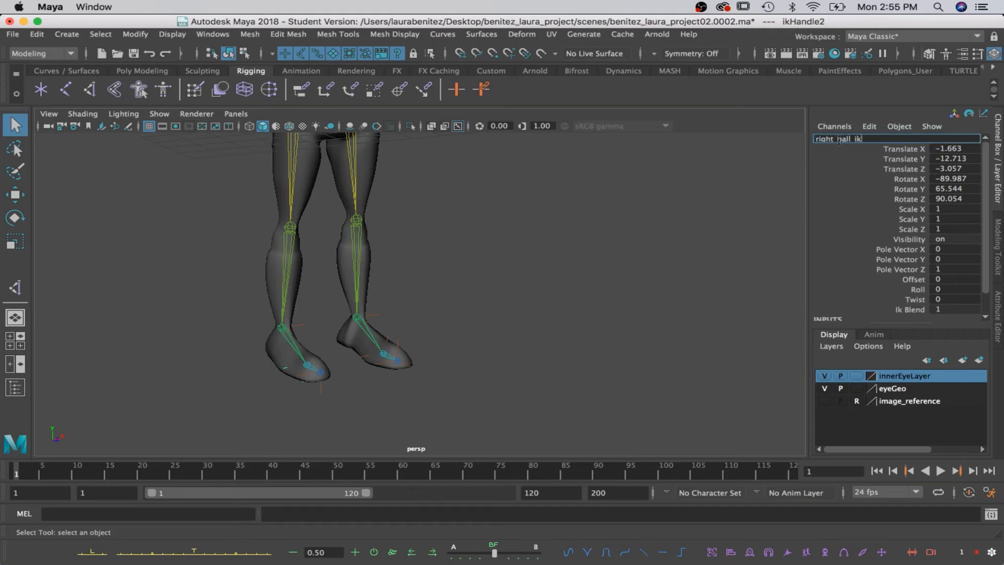
pyautogui.write('handle')
pyautogui.press('Return')
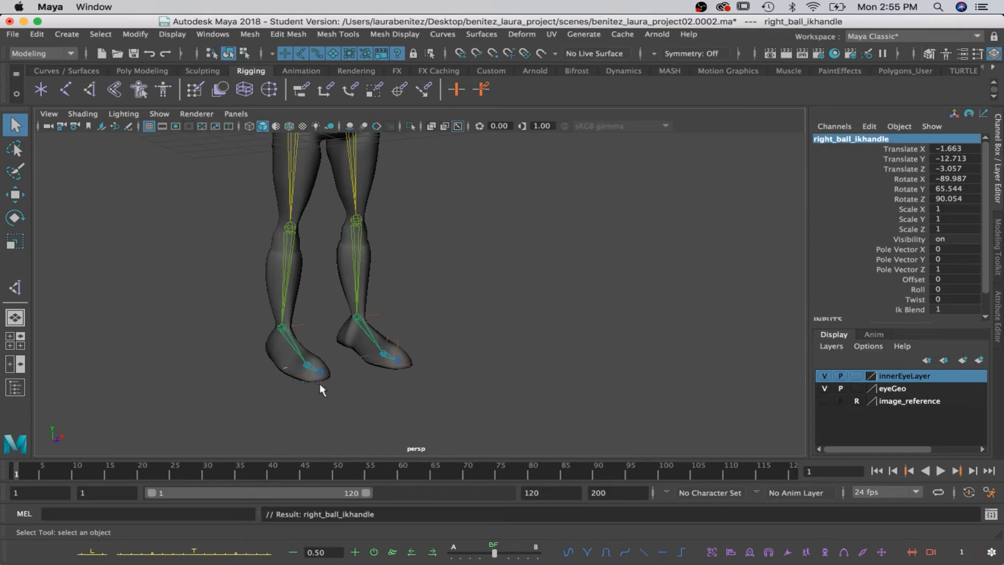
# Select the IK handle at the right toe and rename it as right_toe_ikhandle
pyautogui.click(319, 384)
pyautogui.click(838, 139)
pyautogui.write('r')
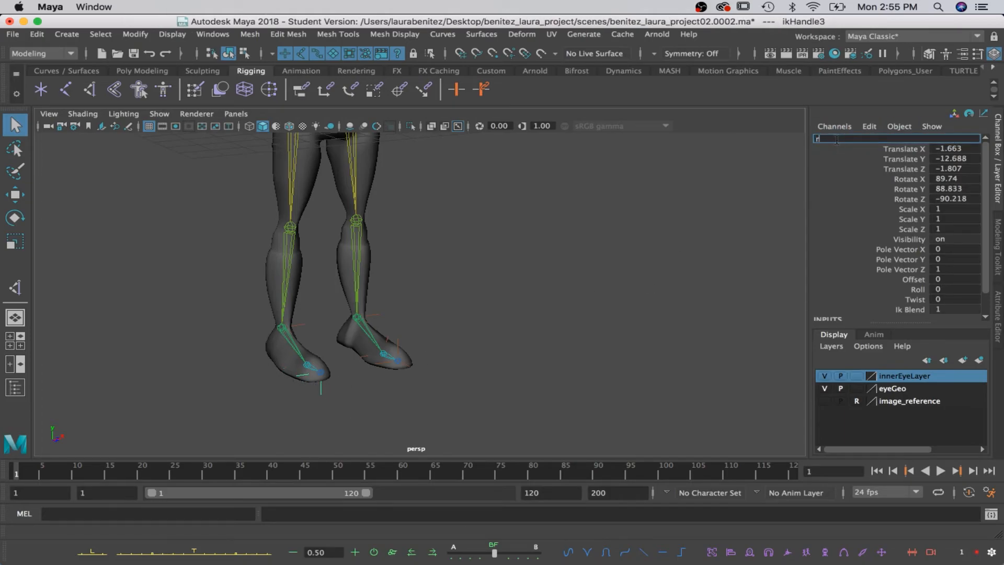
pyautogui.write('ight_toe_ikhandle')
pyautogui.press('Return')
# Save the scene as a new incremented version, accepting the student version notice
pyautogui.keyDown('alt'); pyautogui.moveTo(605, 215); pyautogui.dragTo(625, 344); pyautogui.keyUp('alt')
pyautogui.keyDown('alt'); pyautogui.moveTo(532, 323); pyautogui.dragTo(601, 393, button='middle'); pyautogui.keyUp('alt')
pyautogui.keyDown('alt'); pyautogui.moveTo(601, 393); pyautogui.dragTo(704, 398); pyautogui.keyUp('alt')
pyautogui.keyDown('alt'); pyautogui.moveTo(704, 389); pyautogui.dragTo(625, 384); pyautogui.keyUp('alt')
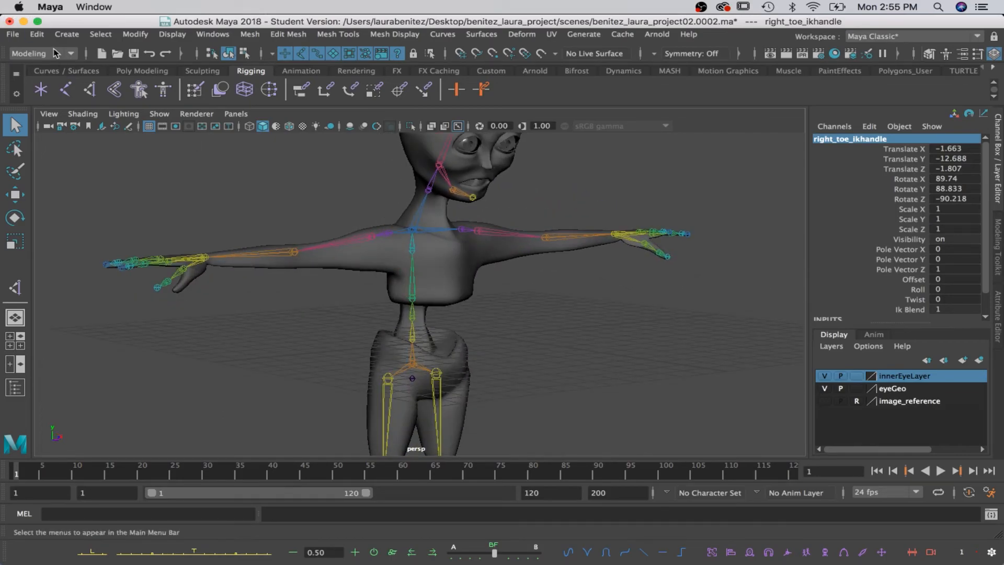
pyautogui.click(13, 34)
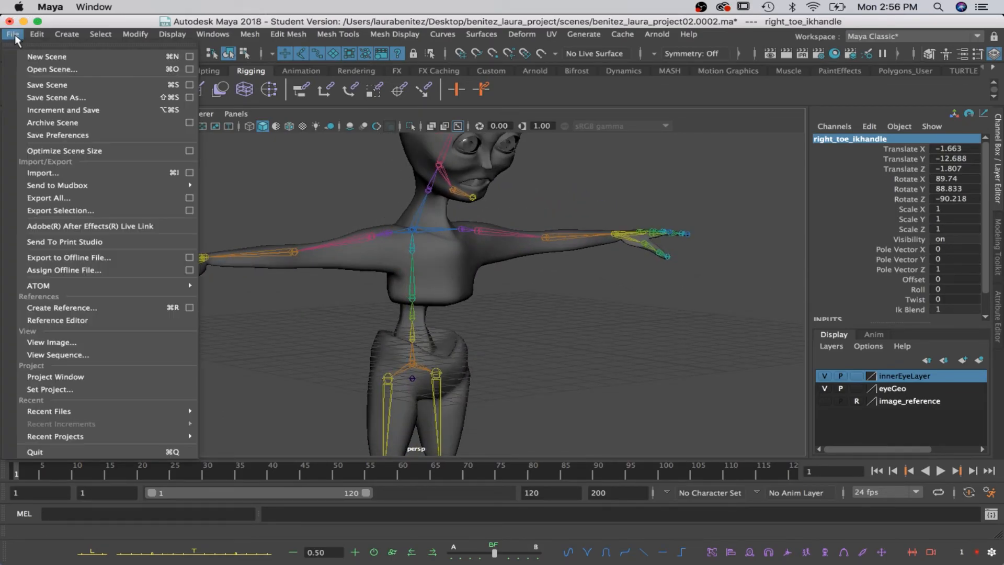
pyautogui.click(61, 111)
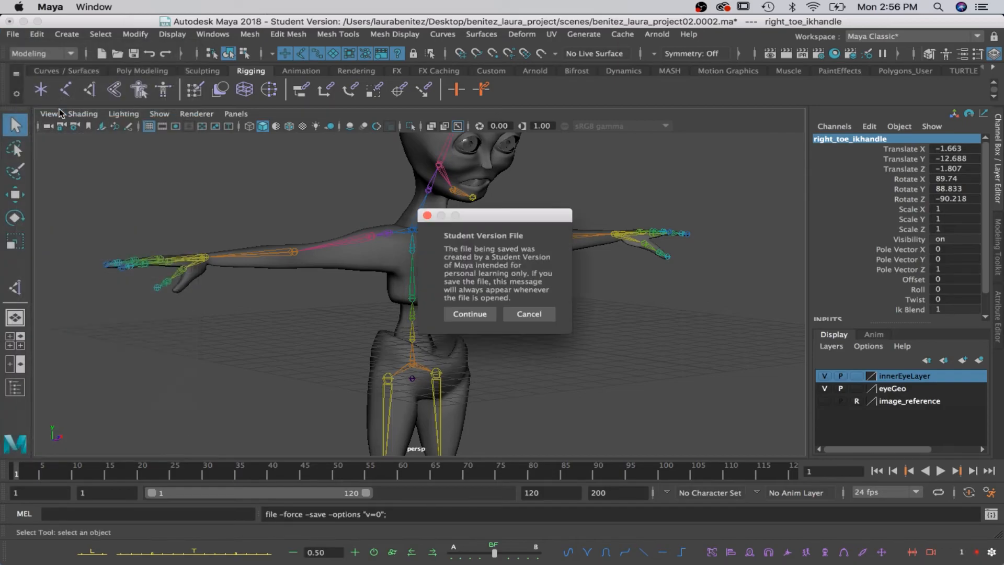
pyautogui.click(463, 316)
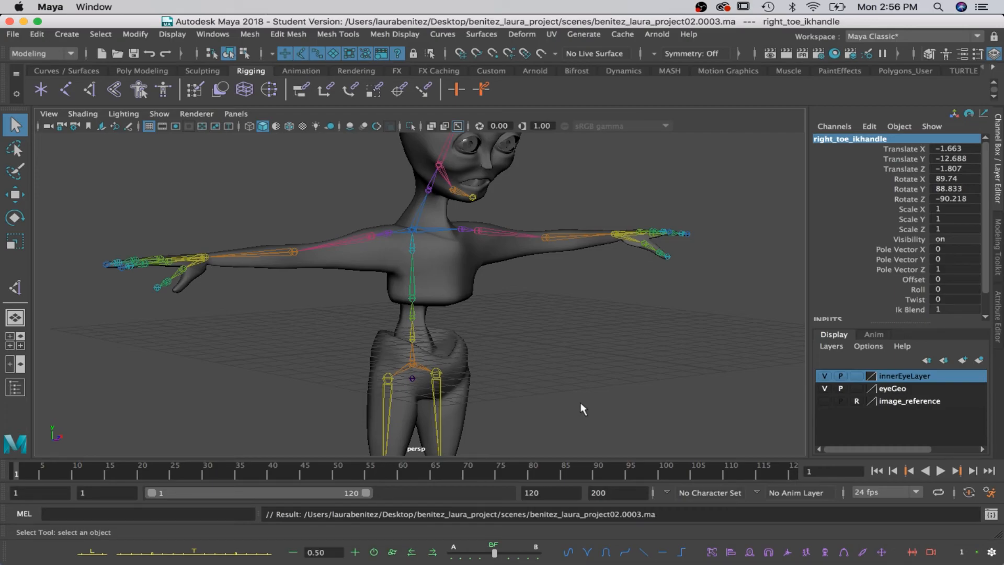
# Try moving the first joint of the right thumb, and undo the move
pyautogui.keyDown('alt'); pyautogui.moveTo(575, 348); pyautogui.dragTo(523, 345); pyautogui.keyUp('alt')
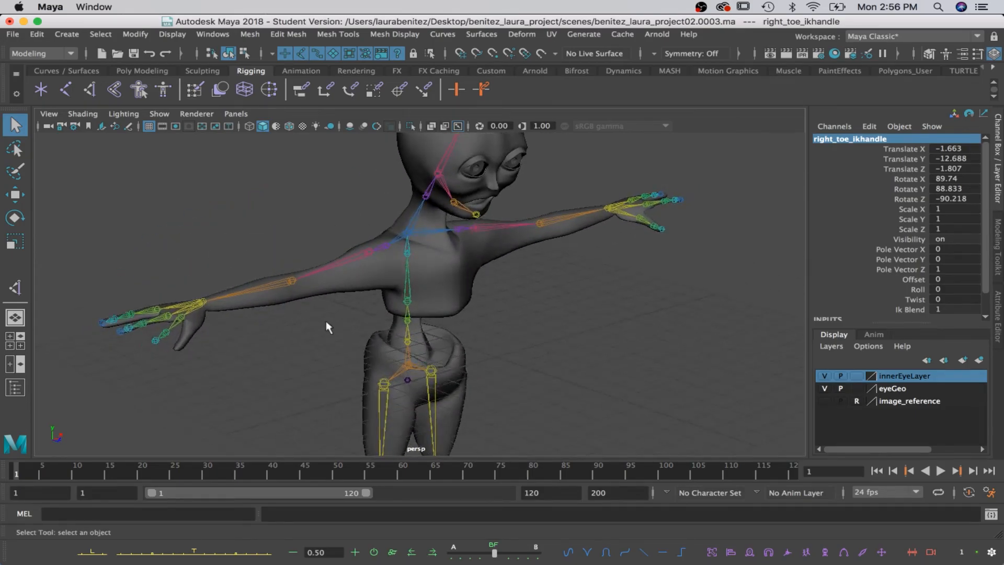
pyautogui.click(181, 322)
pyautogui.press('w')
pyautogui.moveTo(197, 324); pyautogui.dragTo(212, 330)
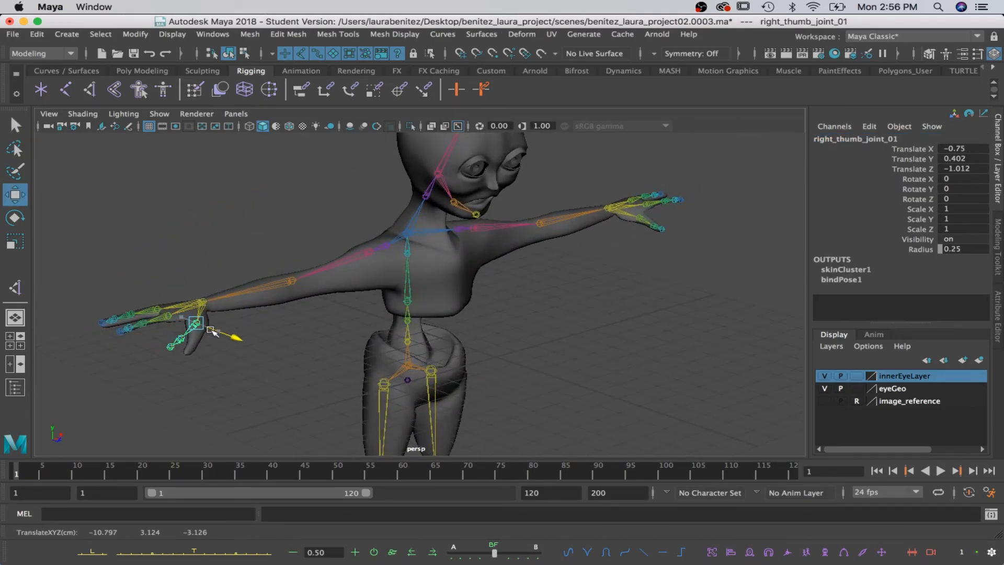
pyautogui.press('super+z')
# Select the hip joint at the root of the skeleton
pyautogui.keyDown('alt'); pyautogui.moveTo(661, 319); pyautogui.dragTo(570, 327); pyautogui.keyUp('alt')
pyautogui.keyDown('alt'); pyautogui.moveTo(600, 332); pyautogui.dragTo(487, 296, button='middle'); pyautogui.keyUp('alt')
pyautogui.keyDown('alt'); pyautogui.moveTo(487, 296); pyautogui.dragTo(755, 312); pyautogui.keyUp('alt')
pyautogui.keyDown('alt'); pyautogui.moveTo(756, 312); pyautogui.dragTo(641, 166, button='middle'); pyautogui.keyUp('alt')
pyautogui.scroll(3, 571, 287)
pyautogui.scroll(-5, 572, 288)
pyautogui.scroll(-2, 541, 304)
pyautogui.keyDown('alt'); pyautogui.moveTo(541, 305); pyautogui.dragTo(555, 315, button='middle'); pyautogui.keyUp('alt')
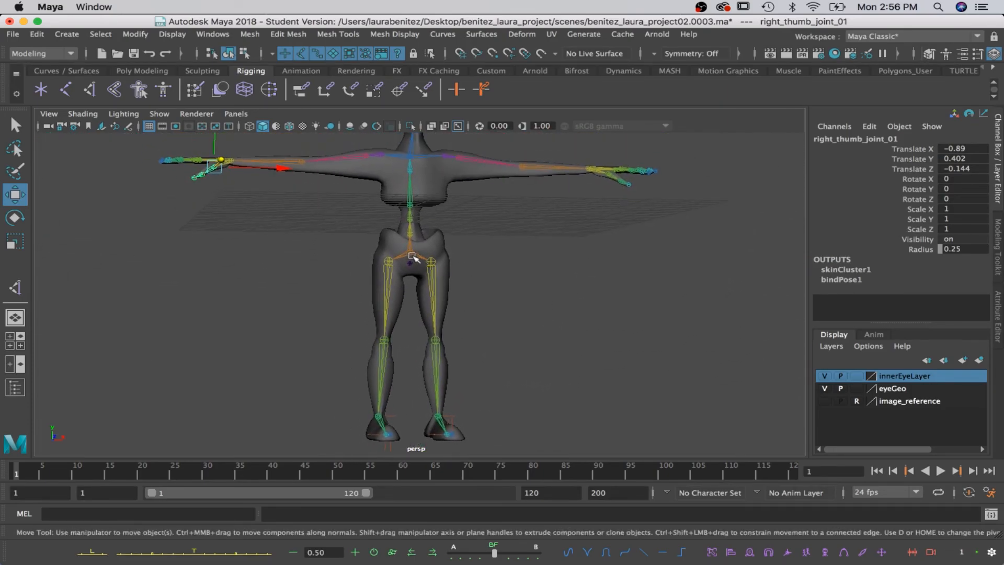
pyautogui.click(412, 255)
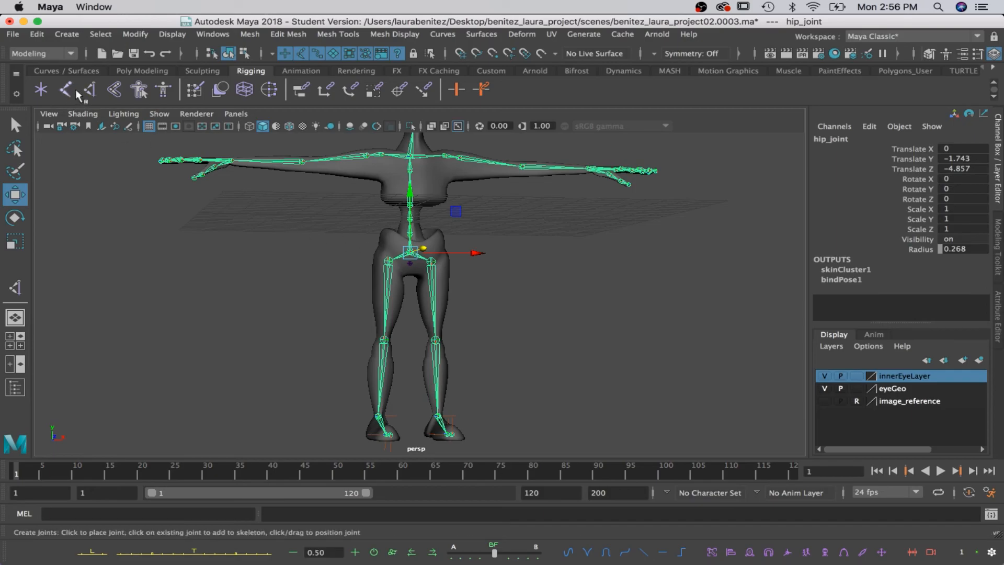
# Examine the skeleton's spine, arm and head joints from several angles
pyautogui.keyDown('alt'); pyautogui.moveTo(391, 230); pyautogui.dragTo(348, 238); pyautogui.keyUp('alt')
pyautogui.keyDown('alt'); pyautogui.moveTo(439, 239); pyautogui.dragTo(551, 271, button='middle'); pyautogui.keyUp('alt')
pyautogui.keyDown('alt'); pyautogui.moveTo(250, 219); pyautogui.dragTo(399, 217); pyautogui.keyUp('alt')
pyautogui.keyDown('alt'); pyautogui.moveTo(399, 218); pyautogui.dragTo(484, 211, button='right'); pyautogui.keyUp('alt')
pyautogui.keyDown('alt'); pyautogui.moveTo(484, 211); pyautogui.dragTo(215, 328); pyautogui.keyUp('alt')
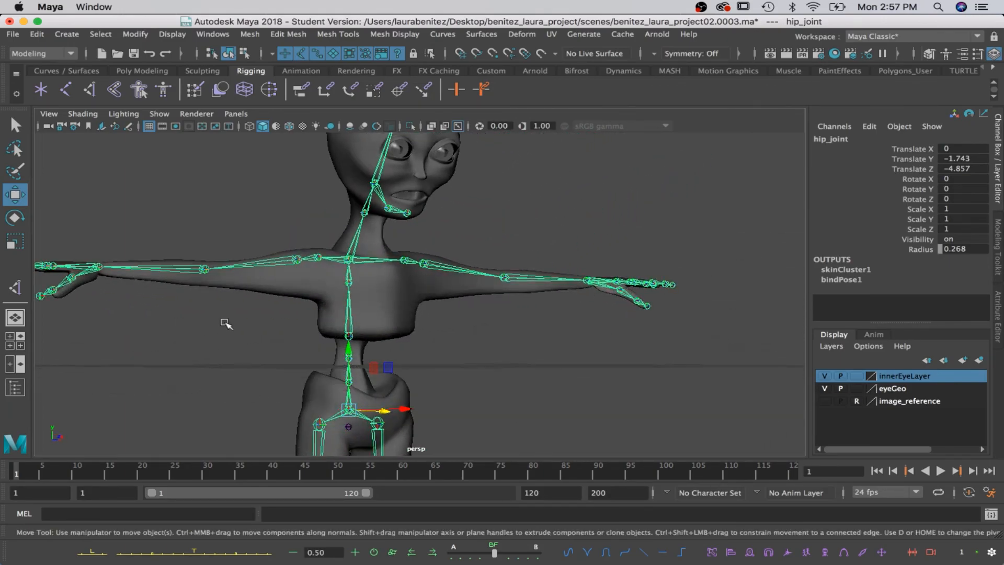
pyautogui.keyDown('alt'); pyautogui.moveTo(399, 327); pyautogui.dragTo(421, 299, button='right'); pyautogui.keyUp('alt')
pyautogui.keyDown('alt'); pyautogui.moveTo(421, 299); pyautogui.dragTo(410, 318); pyautogui.keyUp('alt')
pyautogui.keyDown('alt'); pyautogui.moveTo(410, 318); pyautogui.dragTo(370, 339, button='right'); pyautogui.keyUp('alt')
pyautogui.keyDown('alt'); pyautogui.moveTo(370, 339); pyautogui.dragTo(404, 321); pyautogui.keyUp('alt')
pyautogui.keyDown('alt'); pyautogui.moveTo(403, 321); pyautogui.dragTo(403, 225, button='right'); pyautogui.keyUp('alt')
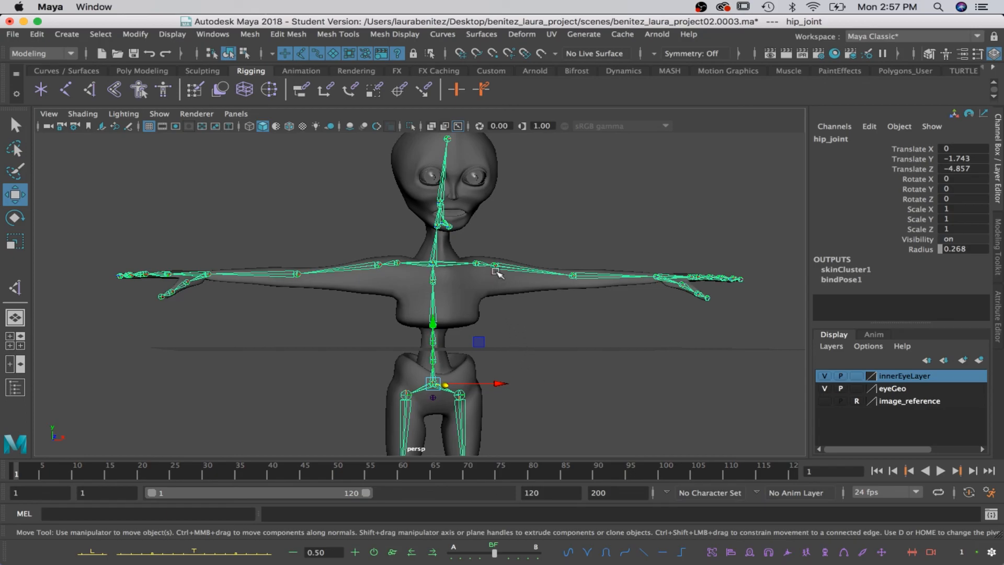
# Try lowering the left arm by rotating the left shoulder joint in Z, about -47 and then -53 degrees, undoing each rotation
pyautogui.click(495, 267)
pyautogui.press('e')
pyautogui.moveTo(430, 225); pyautogui.dragTo(486, 209)
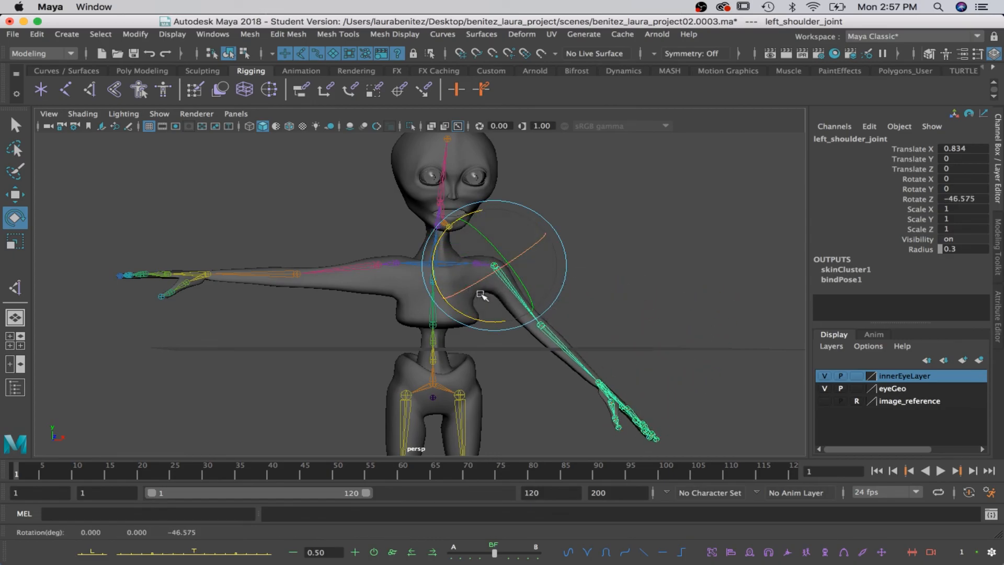
pyautogui.press('z')
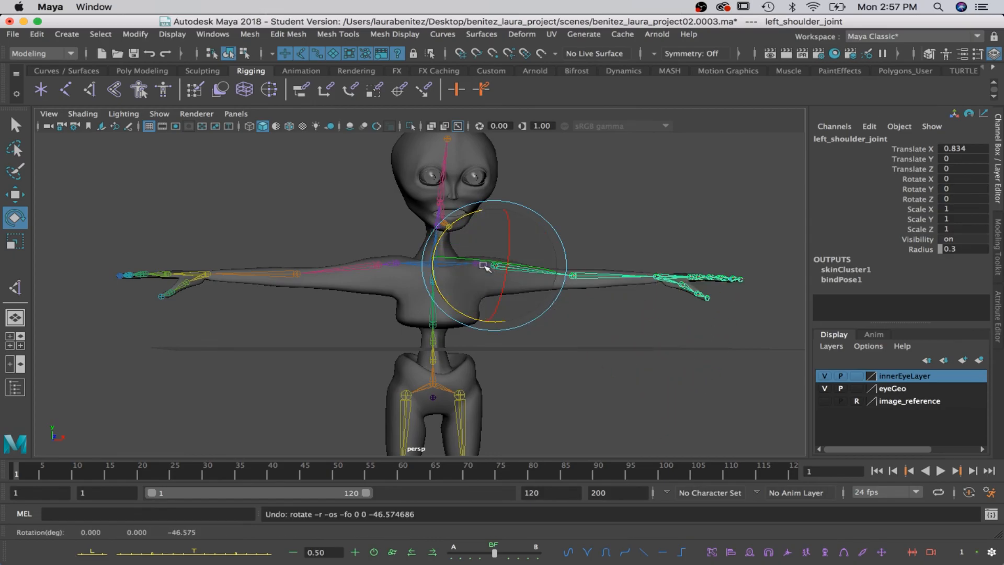
pyautogui.moveTo(447, 233); pyautogui.dragTo(494, 192)
pyautogui.press('z')
pyautogui.press('q')
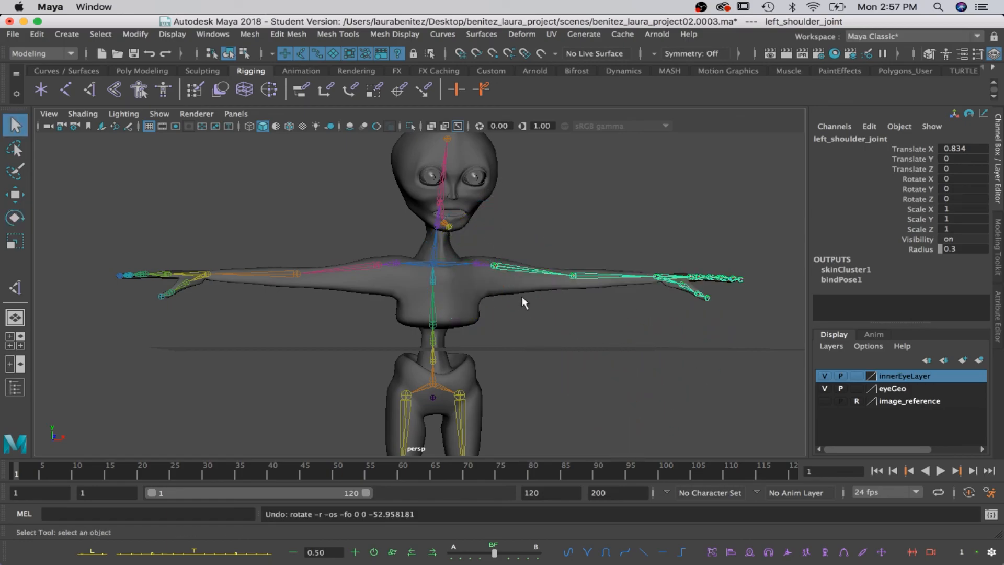
pyautogui.moveTo(534, 313)
pyautogui.keyDown('alt'); pyautogui.mouseDown()
pyautogui.moveTo(205, 317)
pyautogui.moveTo(516, 316)
pyautogui.mouseUp(); pyautogui.keyUp('alt')
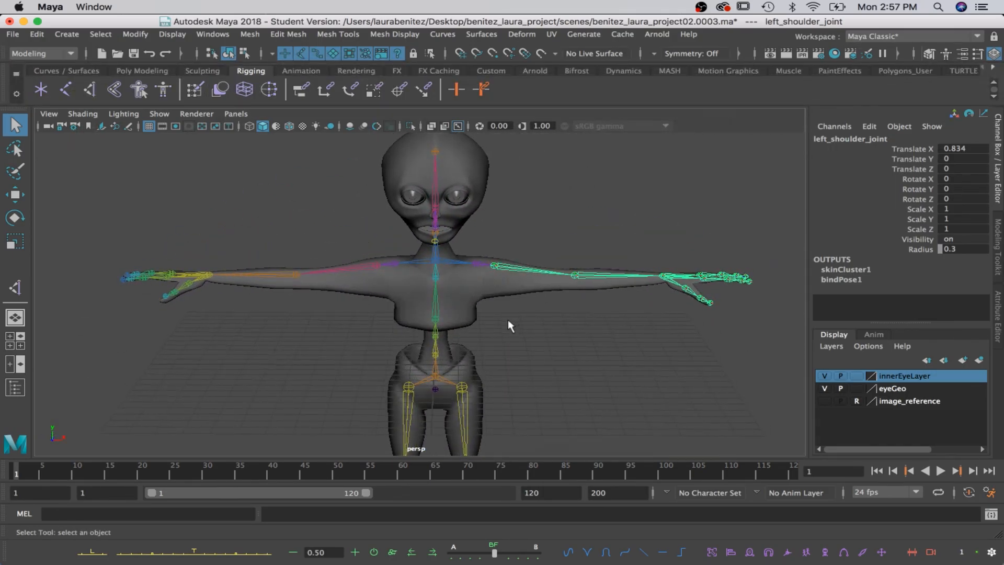
pyautogui.keyDown('alt'); pyautogui.moveTo(507, 319); pyautogui.dragTo(504, 264, button='middle'); pyautogui.keyUp('alt')
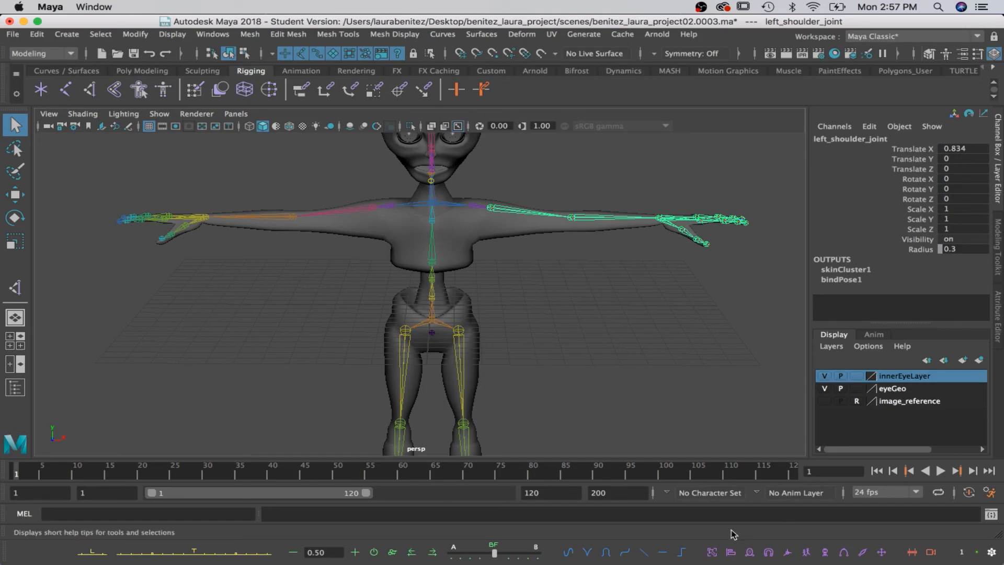
pyautogui.moveTo(671, 561)
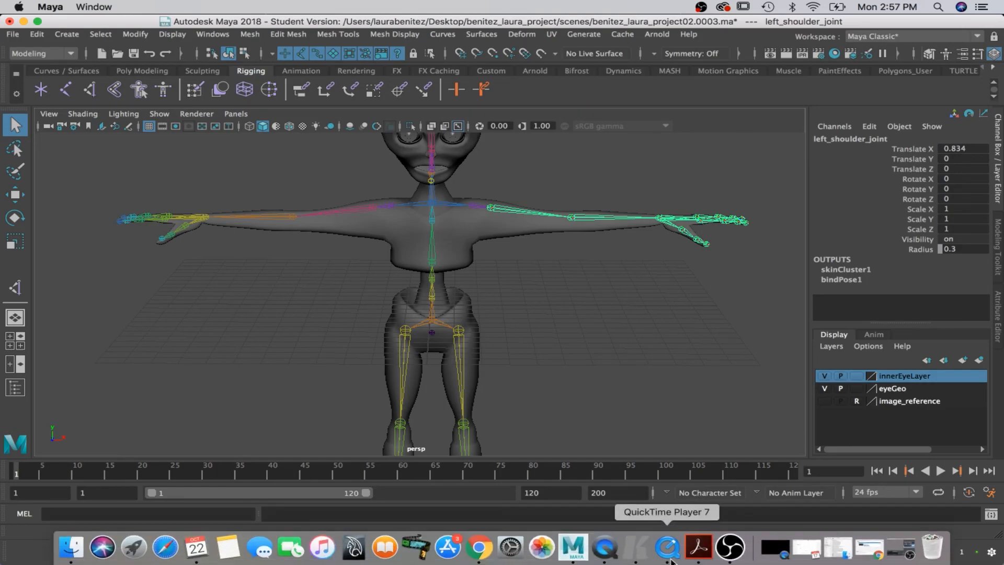